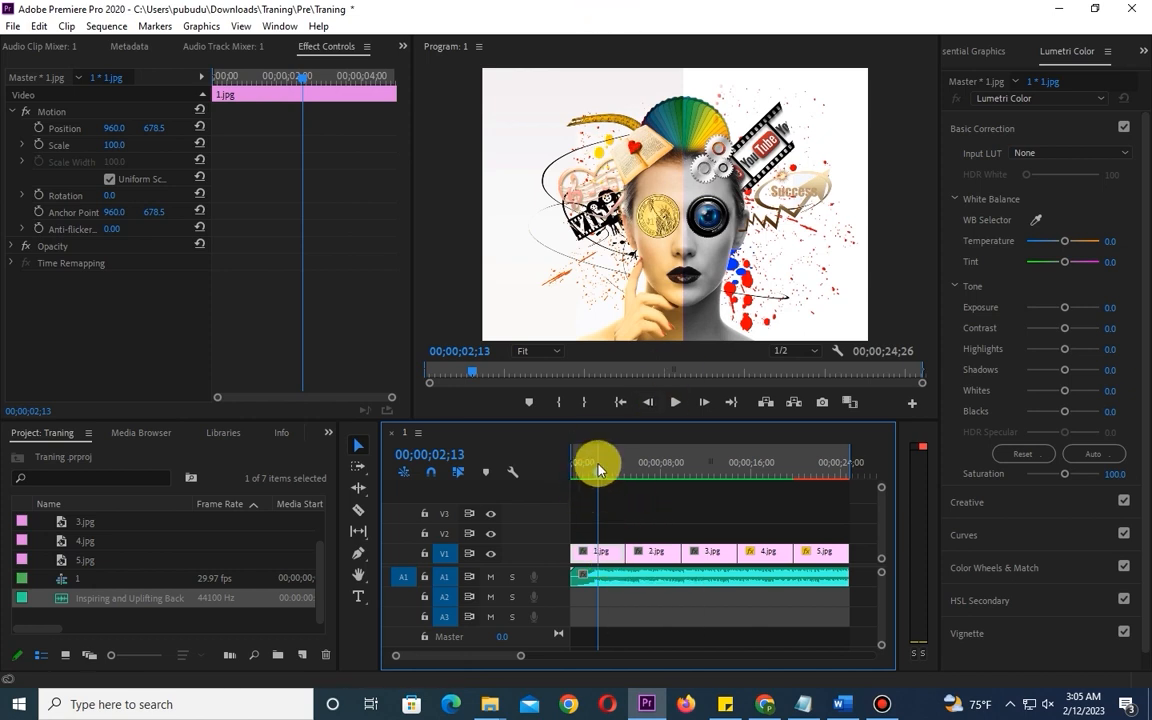
- Review the sequence by scrubbing the playhead to 00;00;21;01 and back to 00;00;02;00, checking the 1.jpg clip on V1
left_click_drag(600, 475, 810, 492)
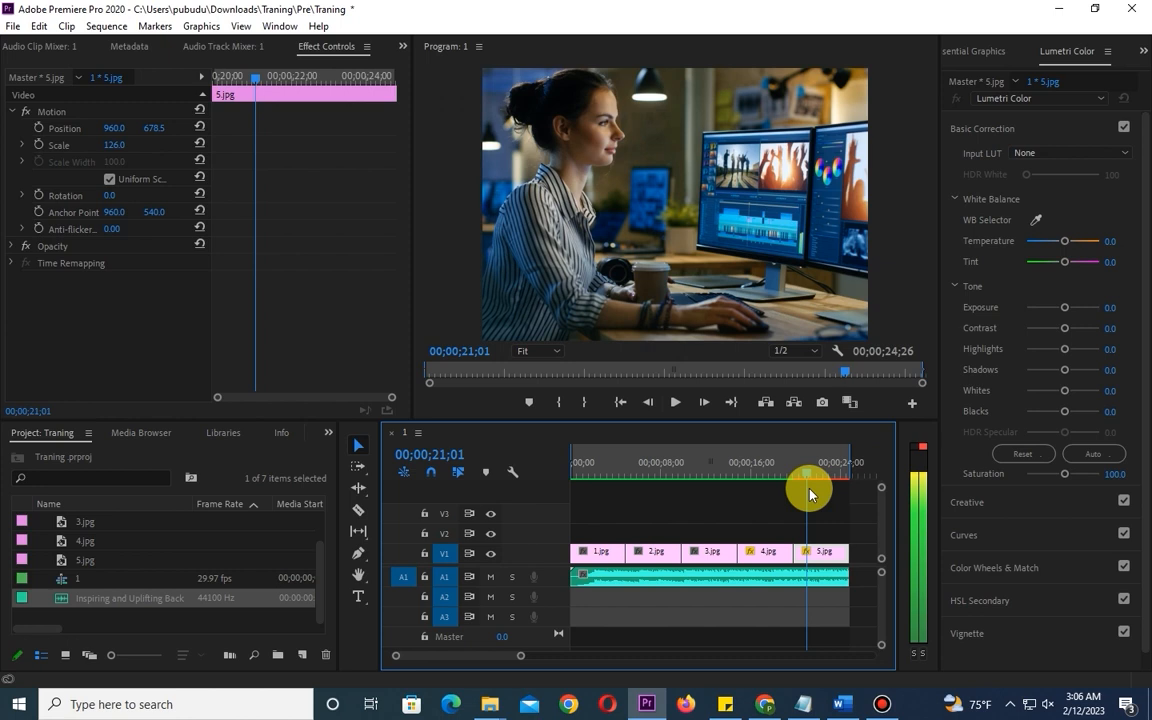
left_click_drag(810, 493, 585, 548)
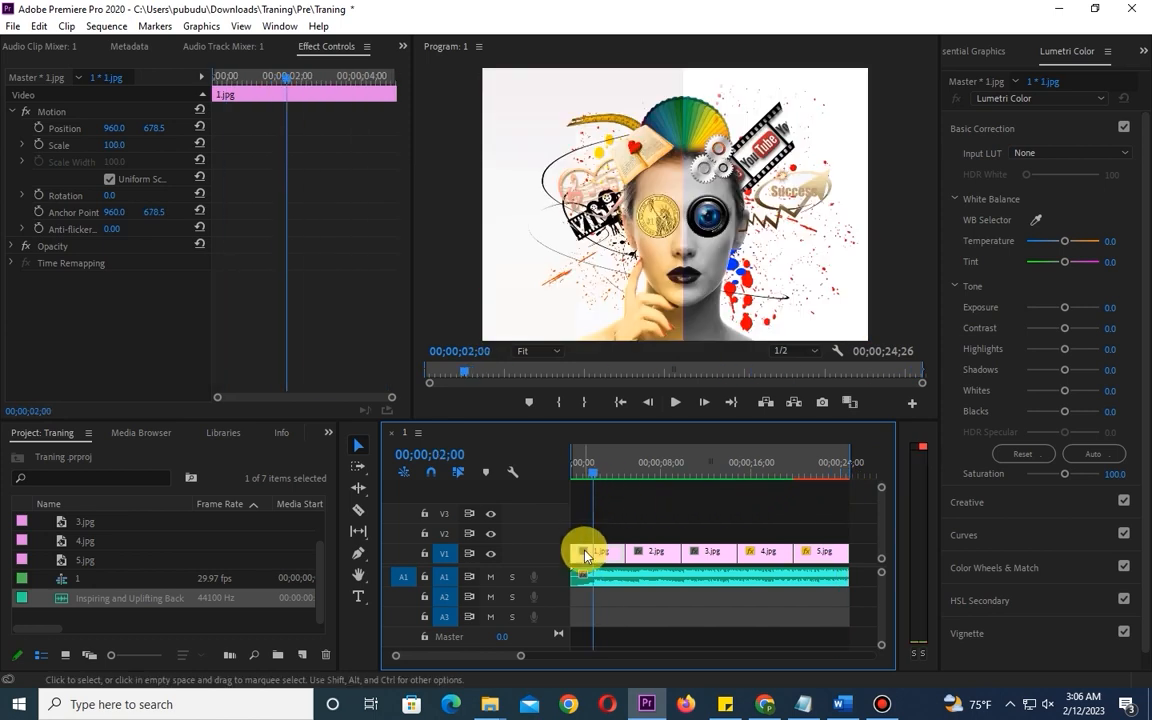
left_click(609, 569)
left_click(609, 556)
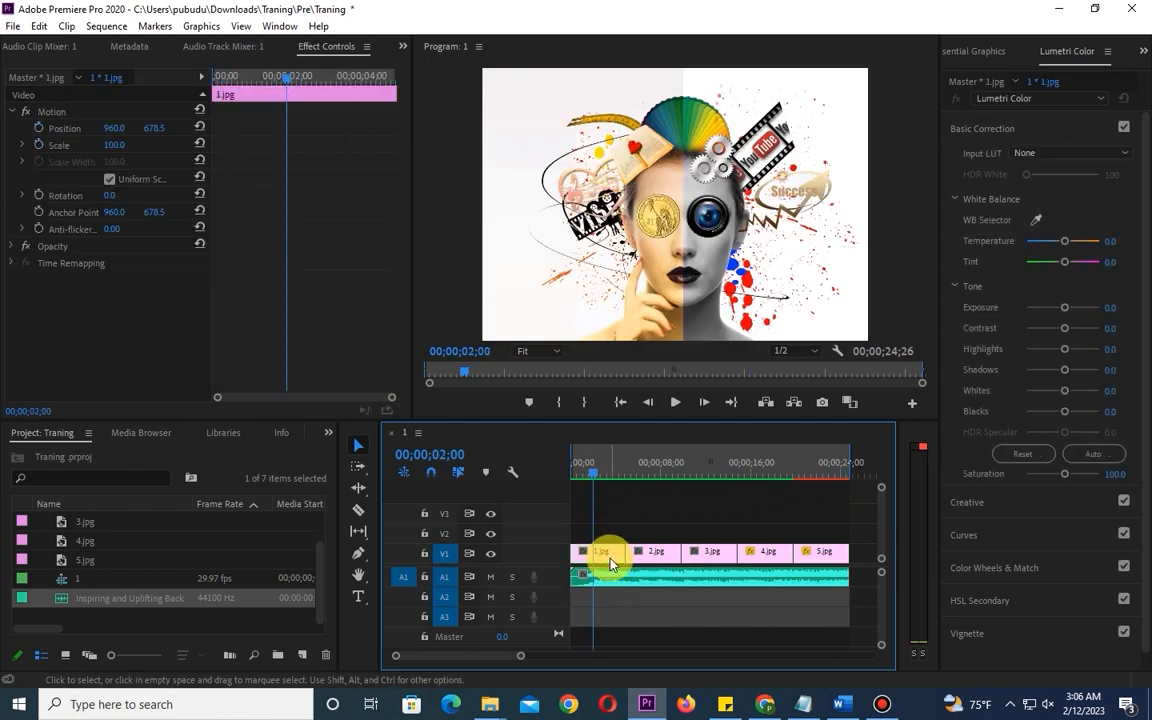
left_click(609, 594)
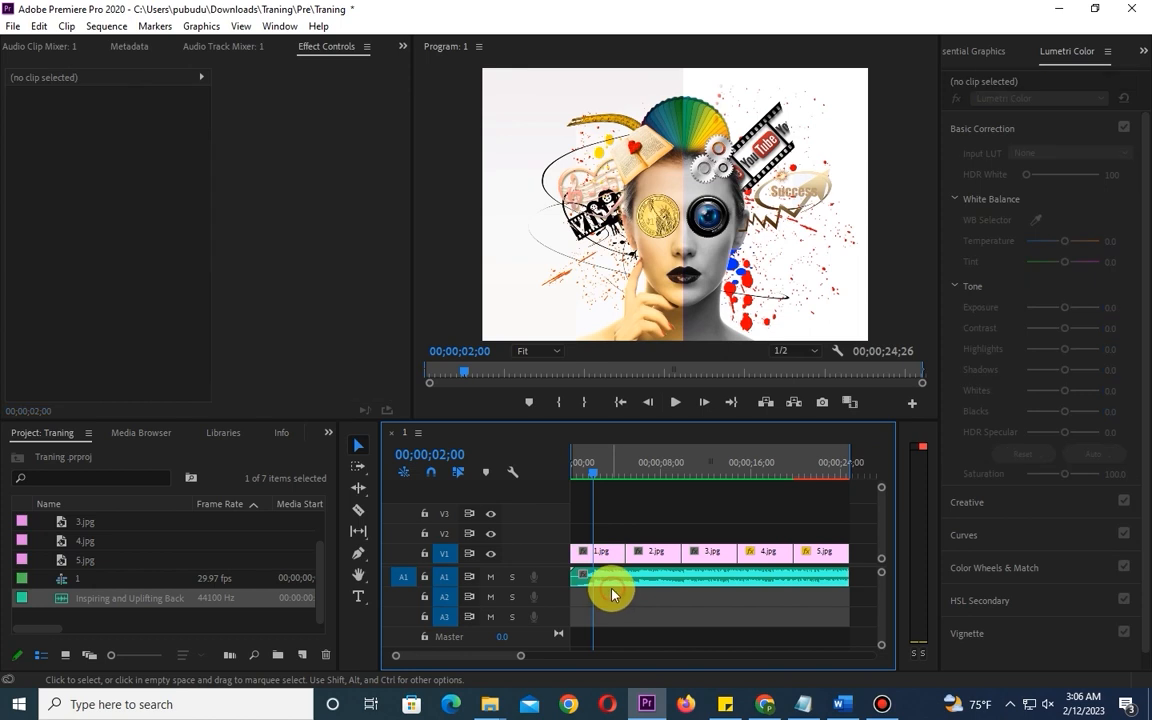
left_click(598, 555)
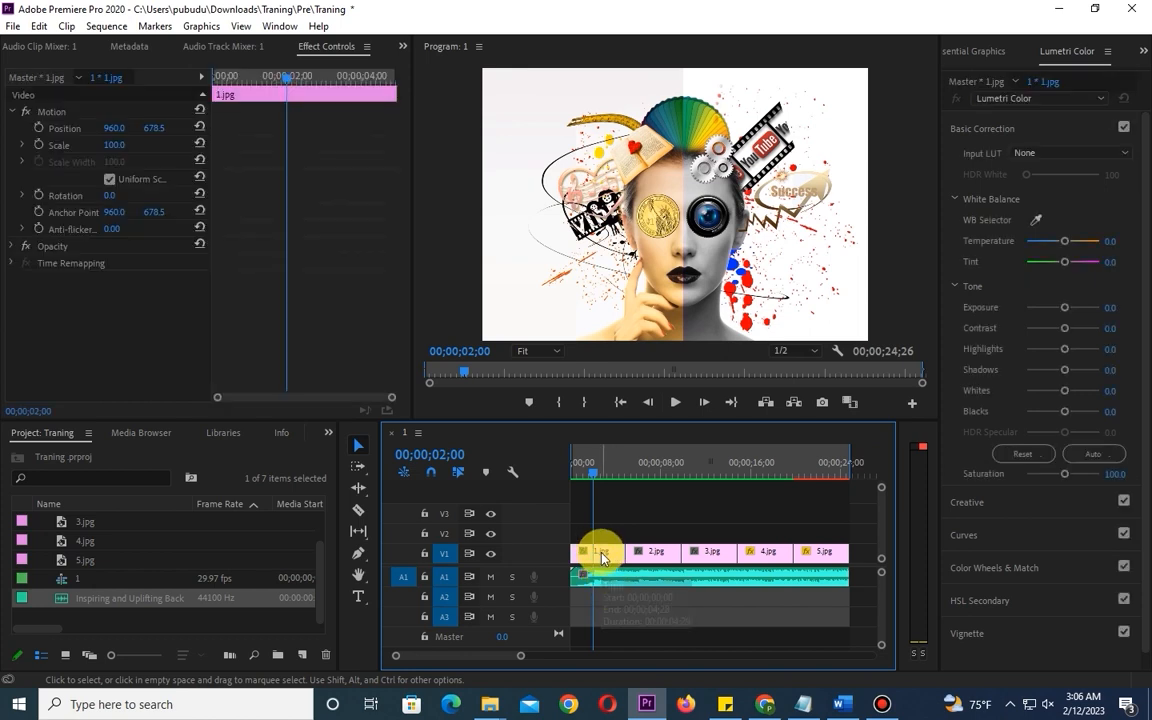
- Change only the seconds of the Program monitor's playhead position to 05, giving 00;00;05;08
left_click(470, 353)
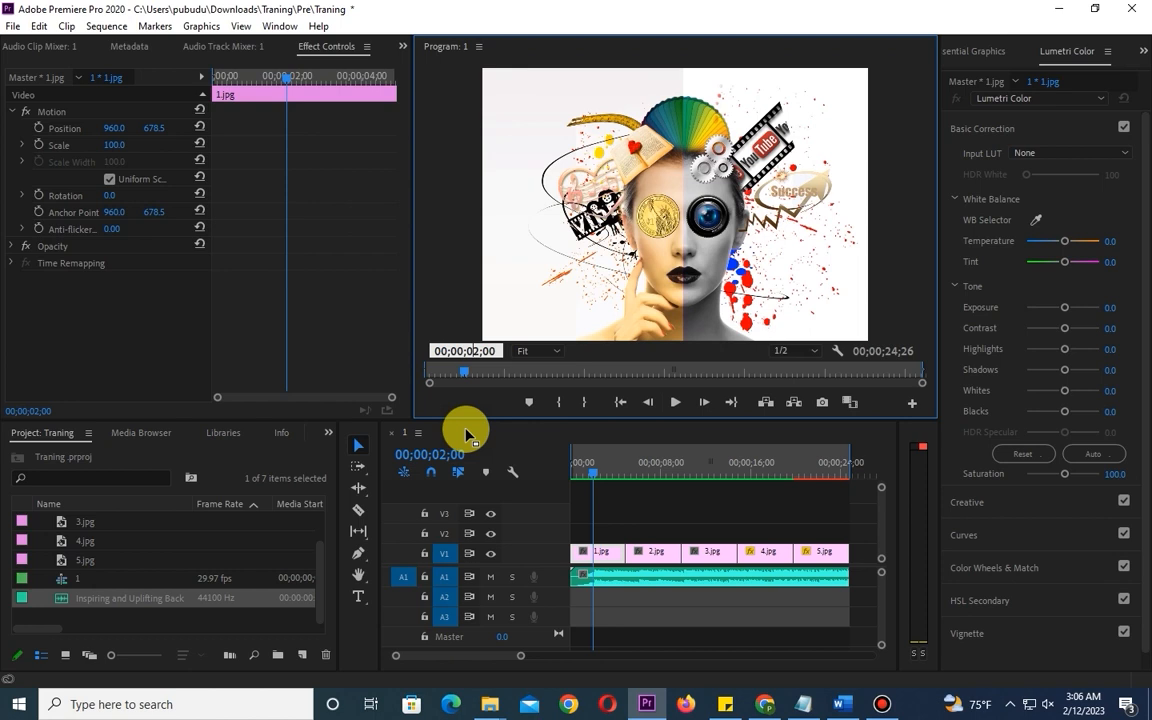
left_click(596, 478)
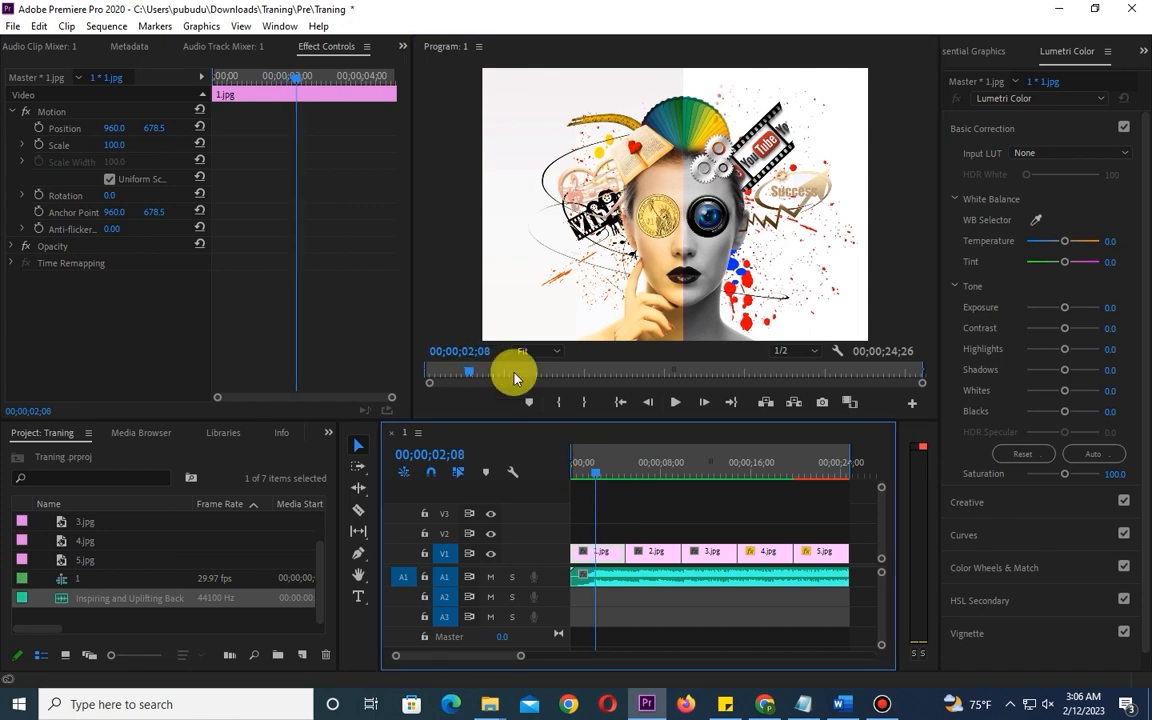
left_click(470, 351)
left_click(473, 350)
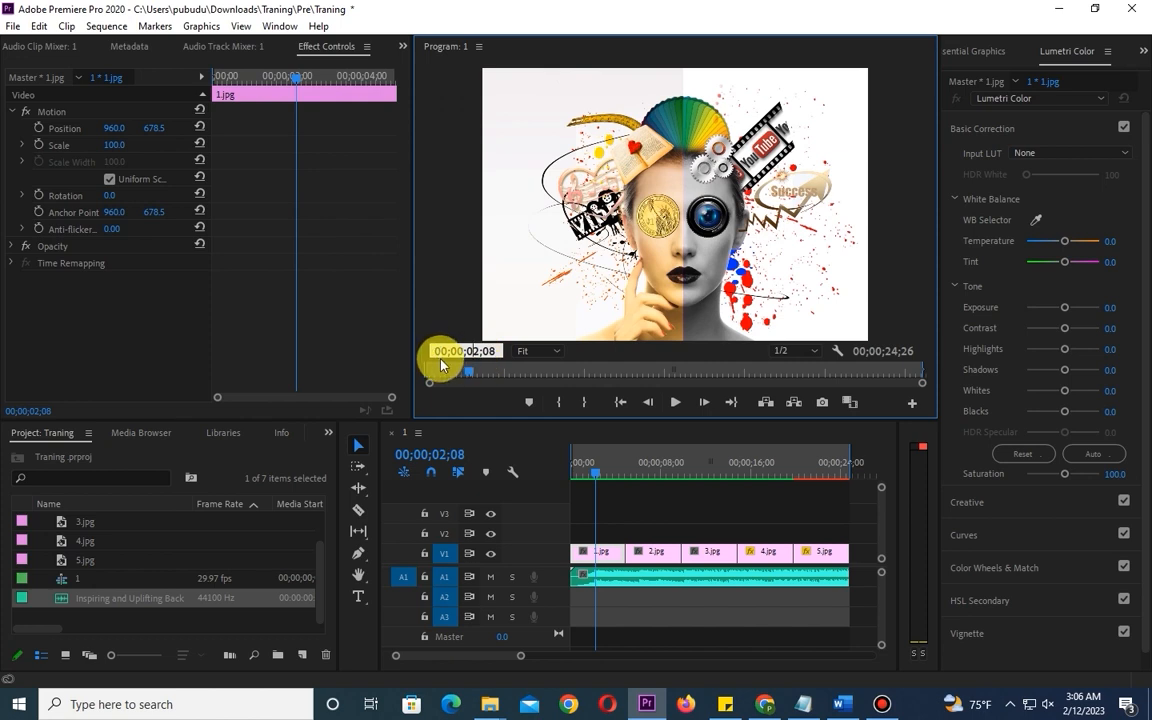
left_click(441, 360)
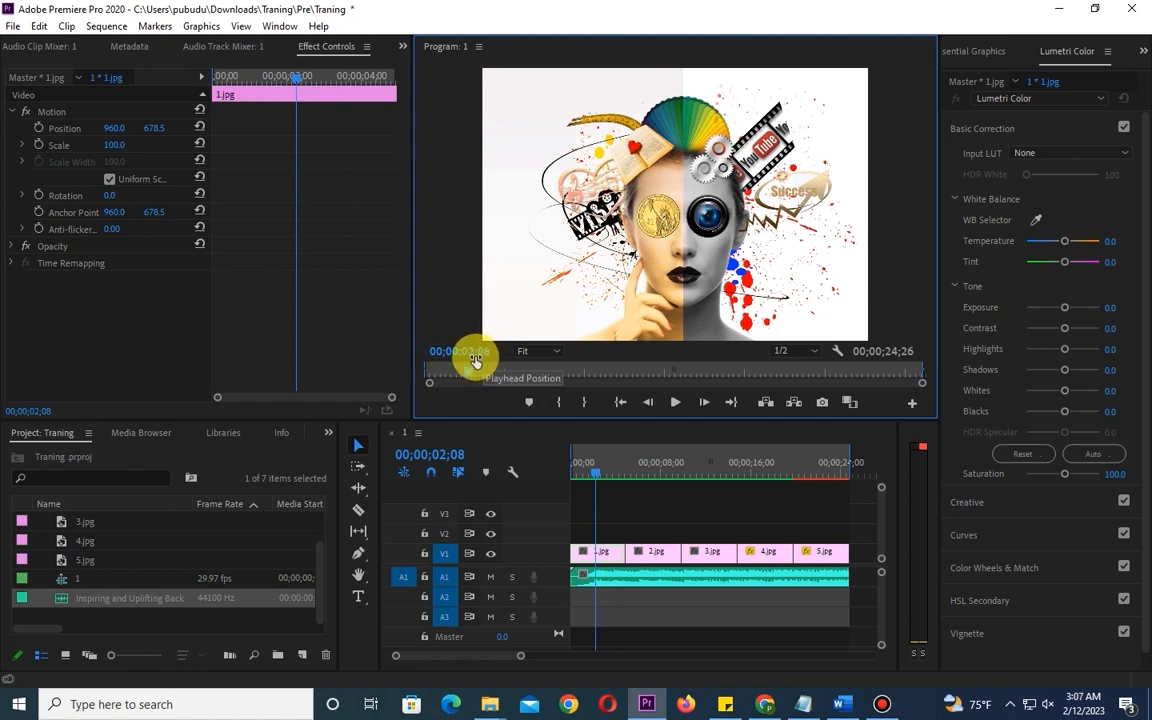
left_click(469, 353)
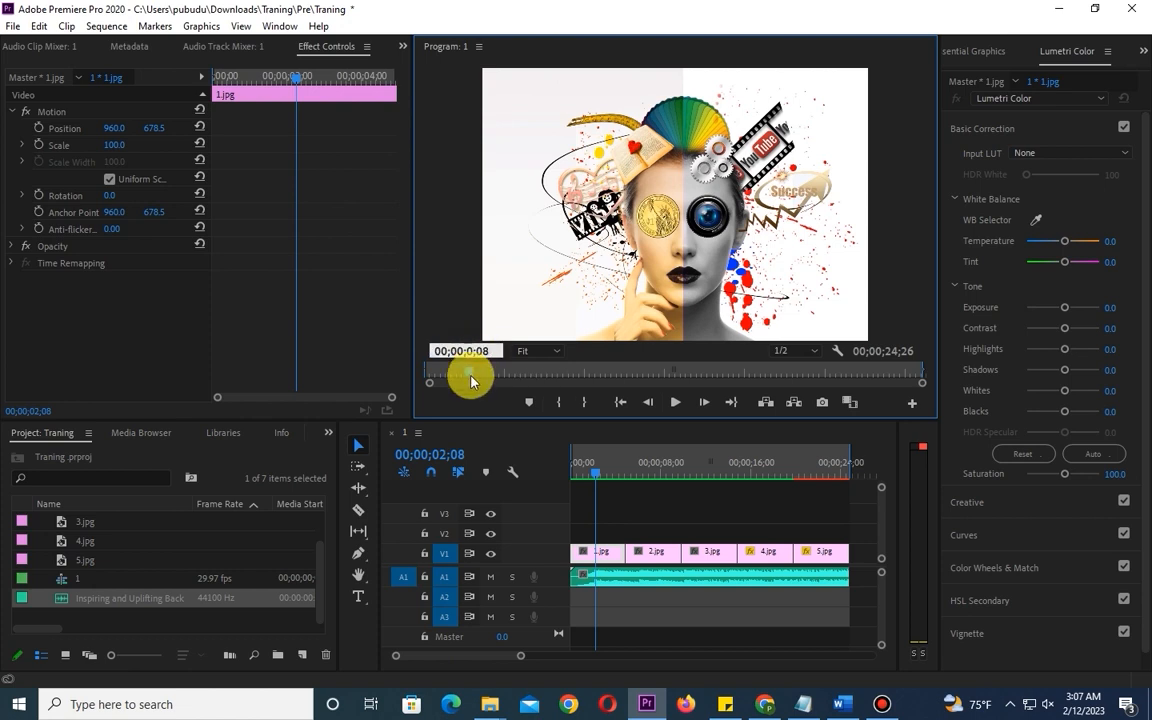
key("BackSpace")
type("5")
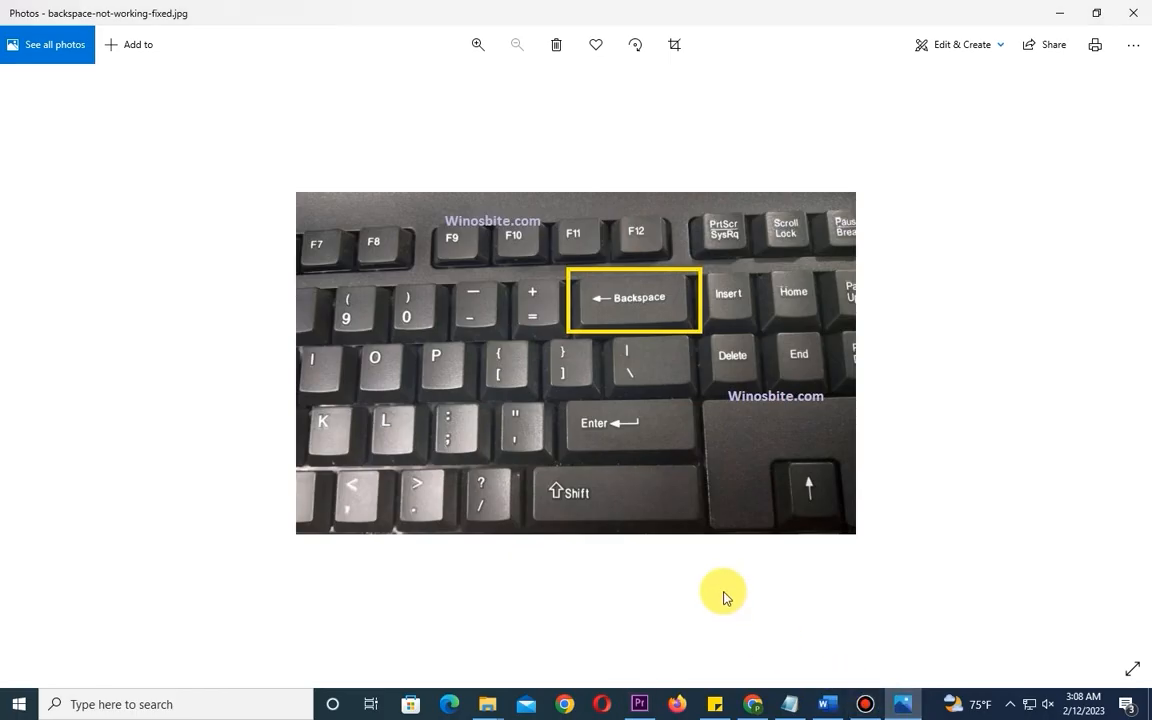
- Enlarge the keyboard photo, switch back to Premiere Pro and set the playhead position to 00;00;05;00
scroll(600, 332, "up", 2)
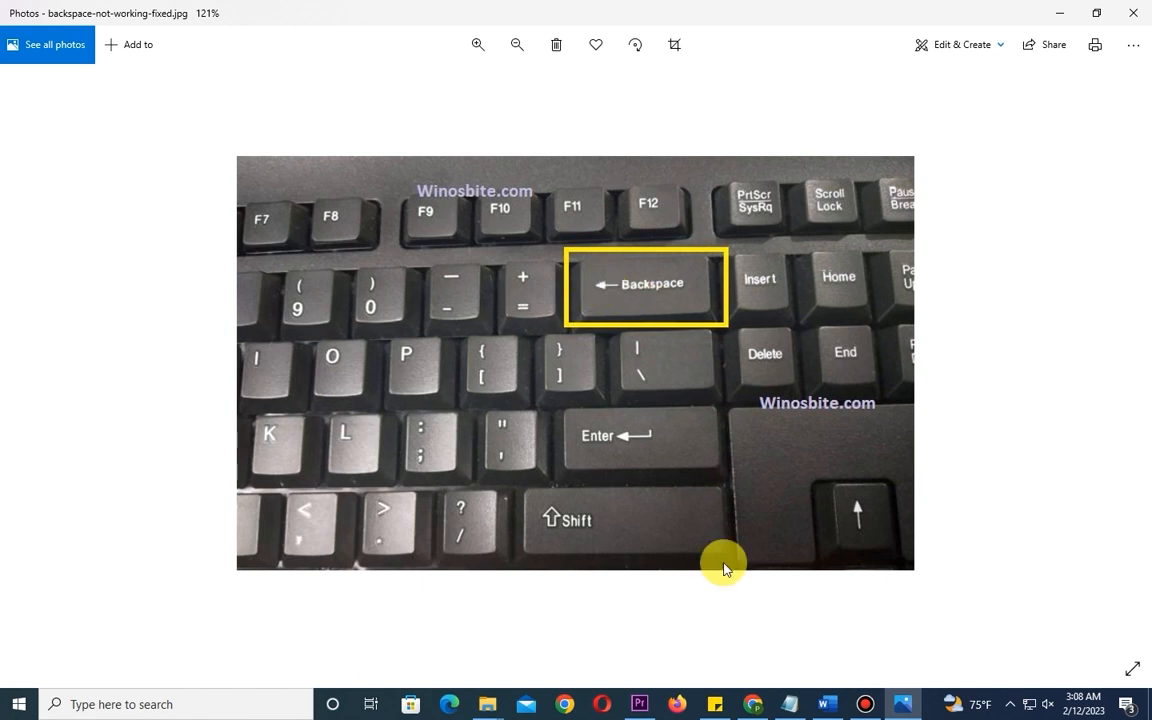
left_click(640, 706)
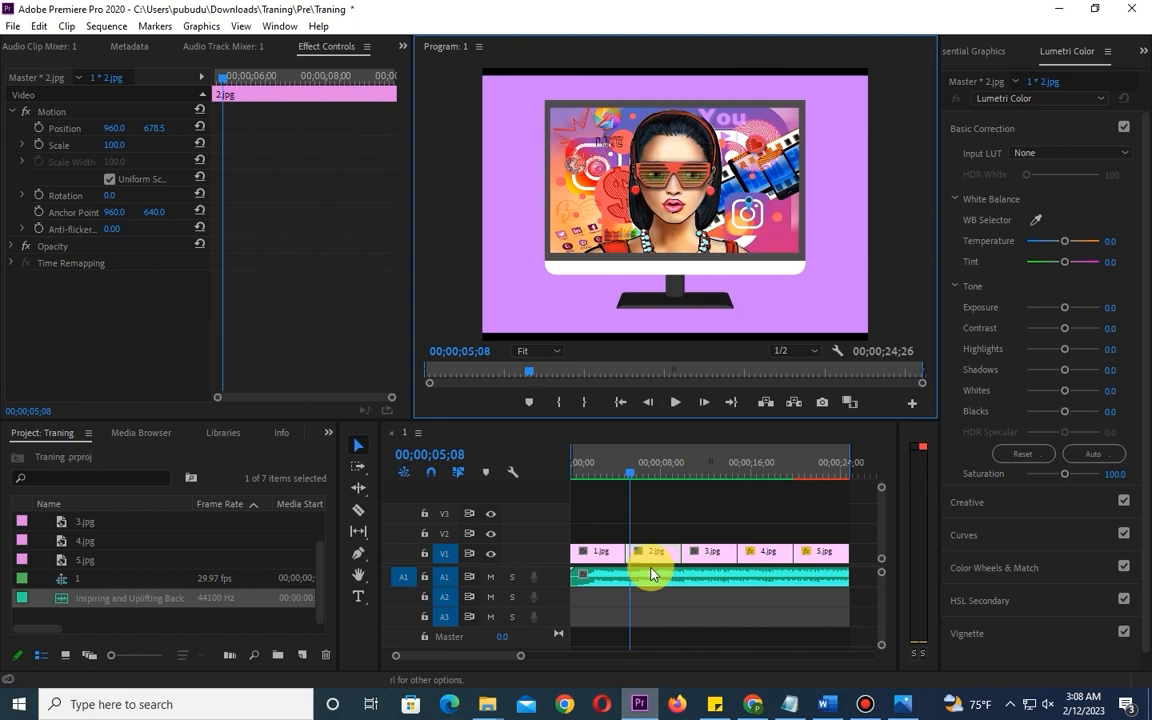
left_click(487, 351)
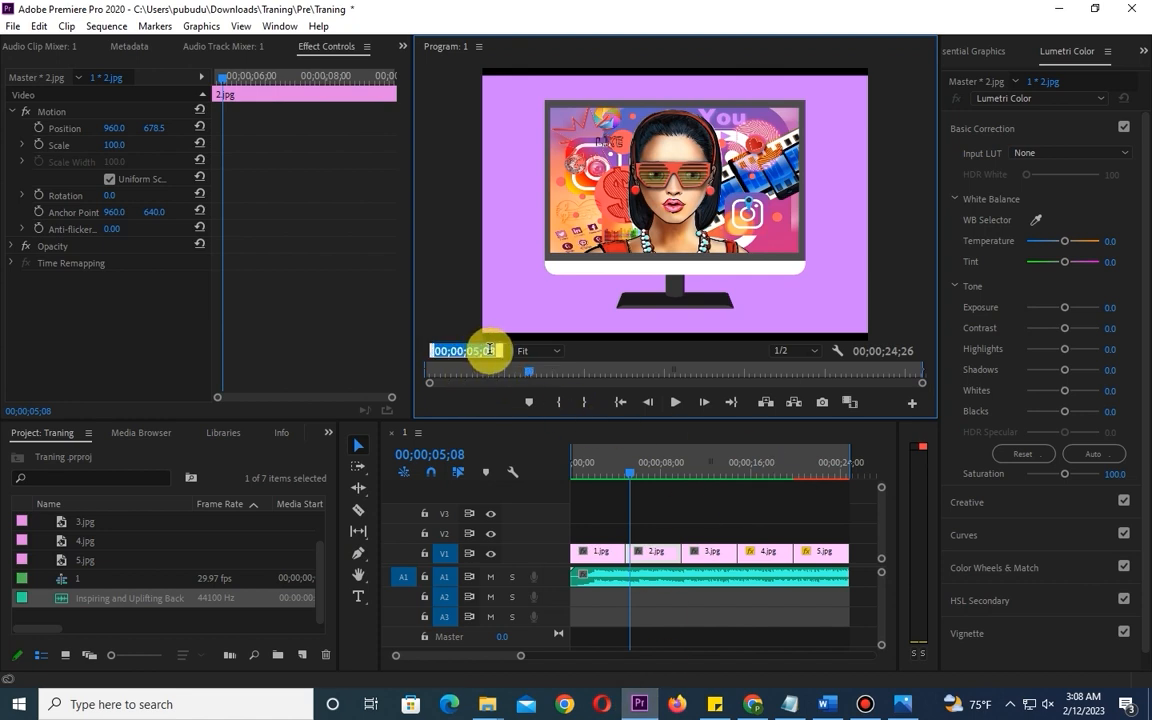
left_click(491, 351)
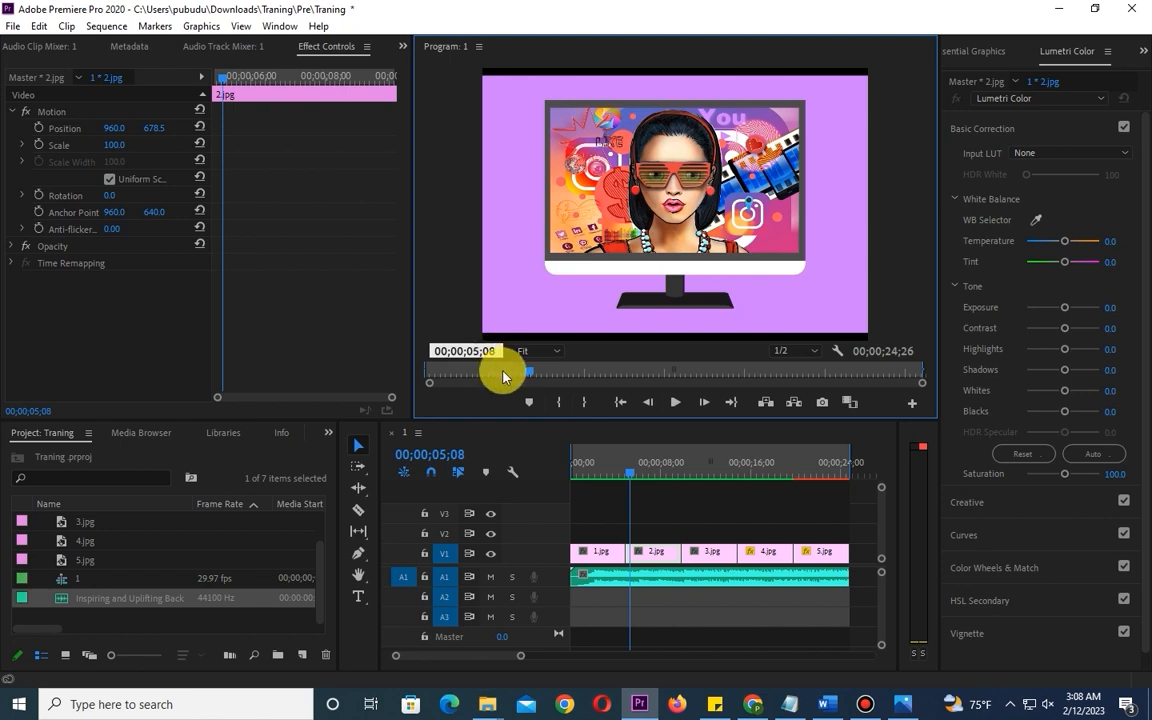
key("BackSpace")
type("0")
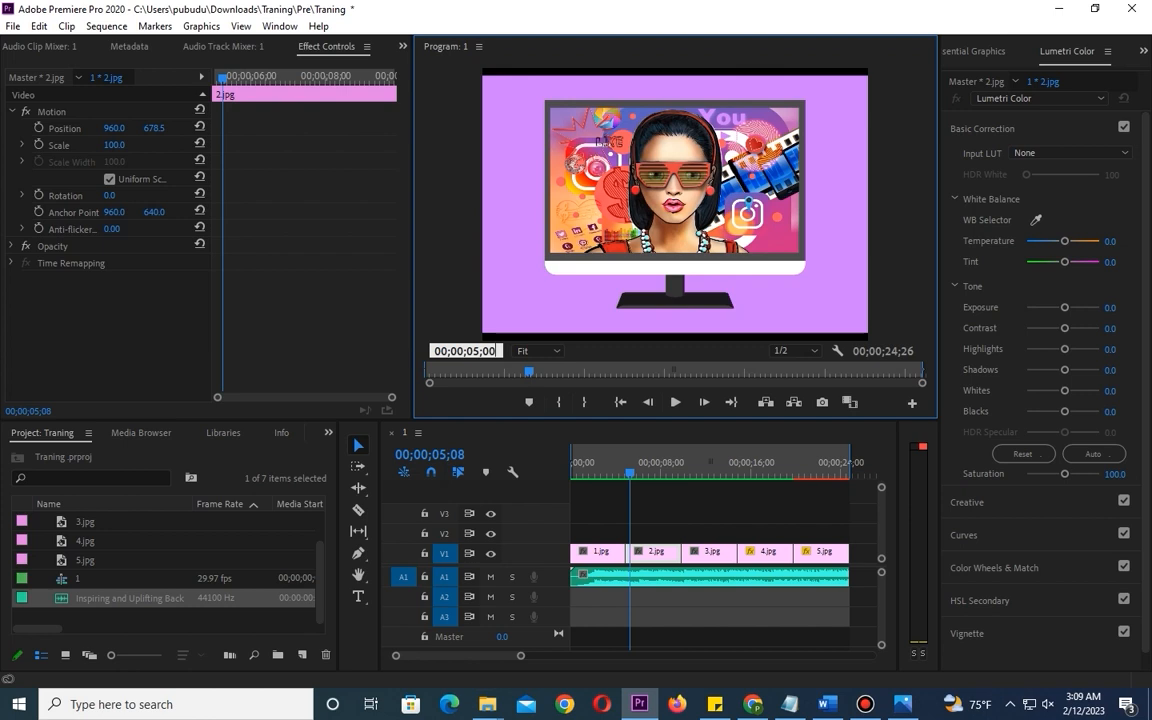
key("BackSpace")
key("Return")
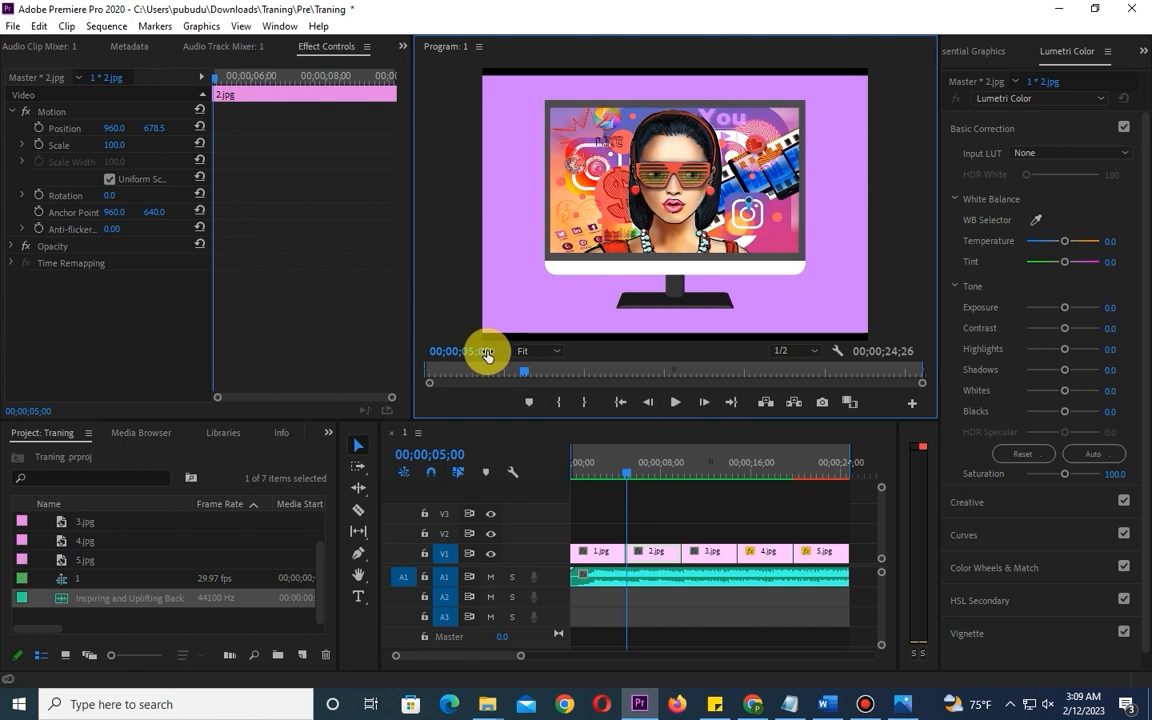
- Set the Program monitor's playhead position to 00;00;05;04
left_click(487, 352)
type("04")
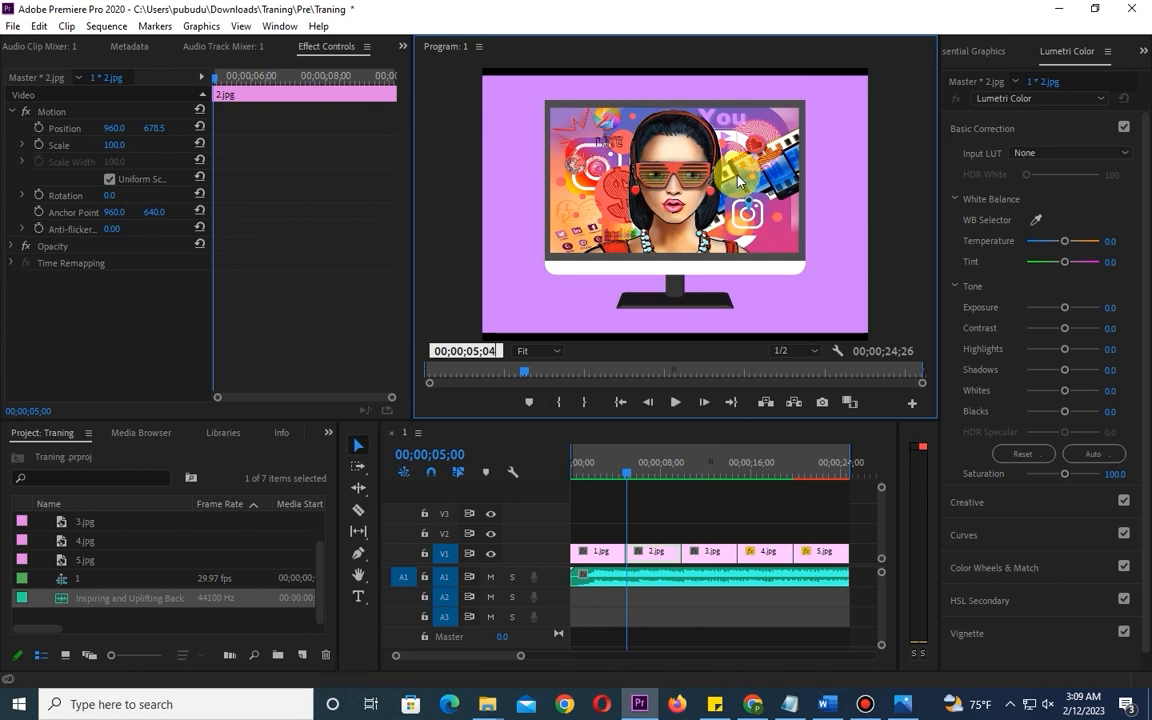
left_click(741, 505)
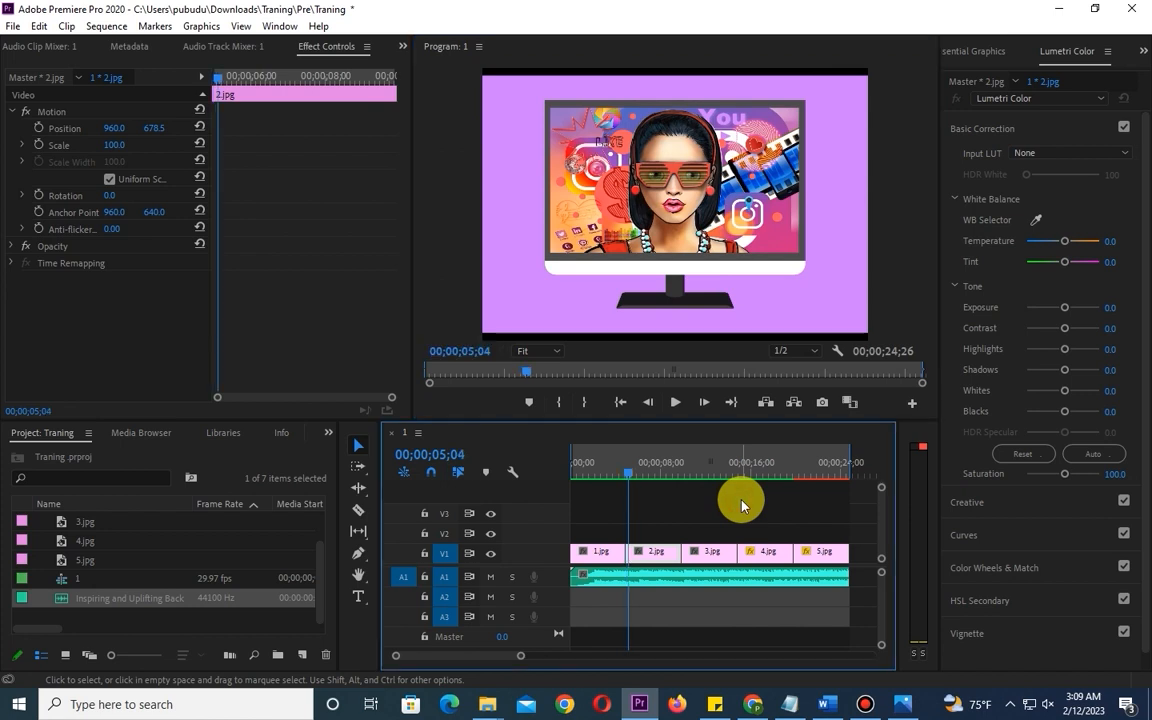
- Set the Program monitor's playhead position back to 00;00;05;00
left_click(476, 352)
left_click(480, 352)
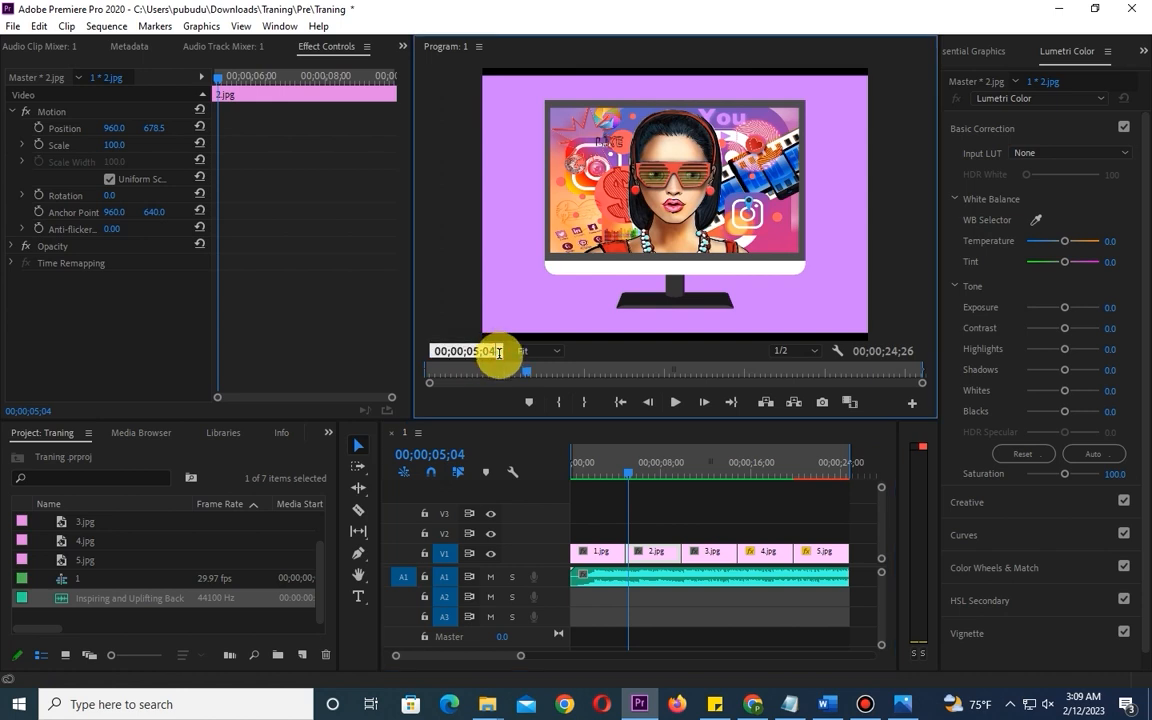
left_click(645, 165)
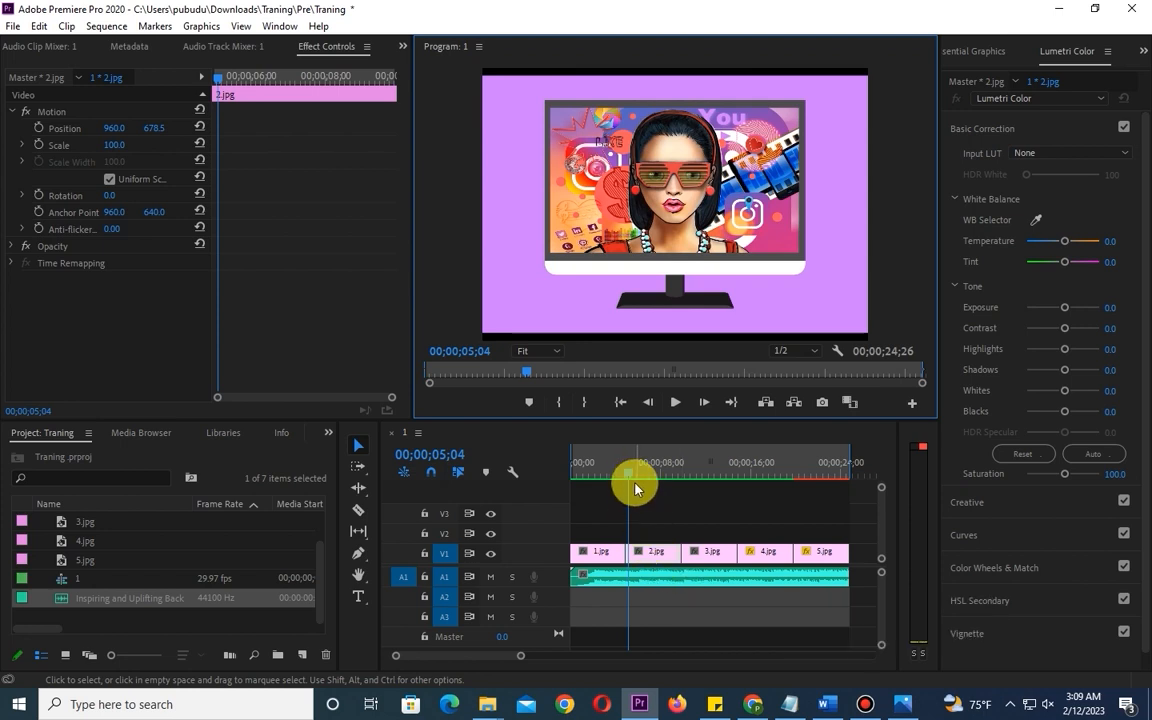
left_click(485, 352)
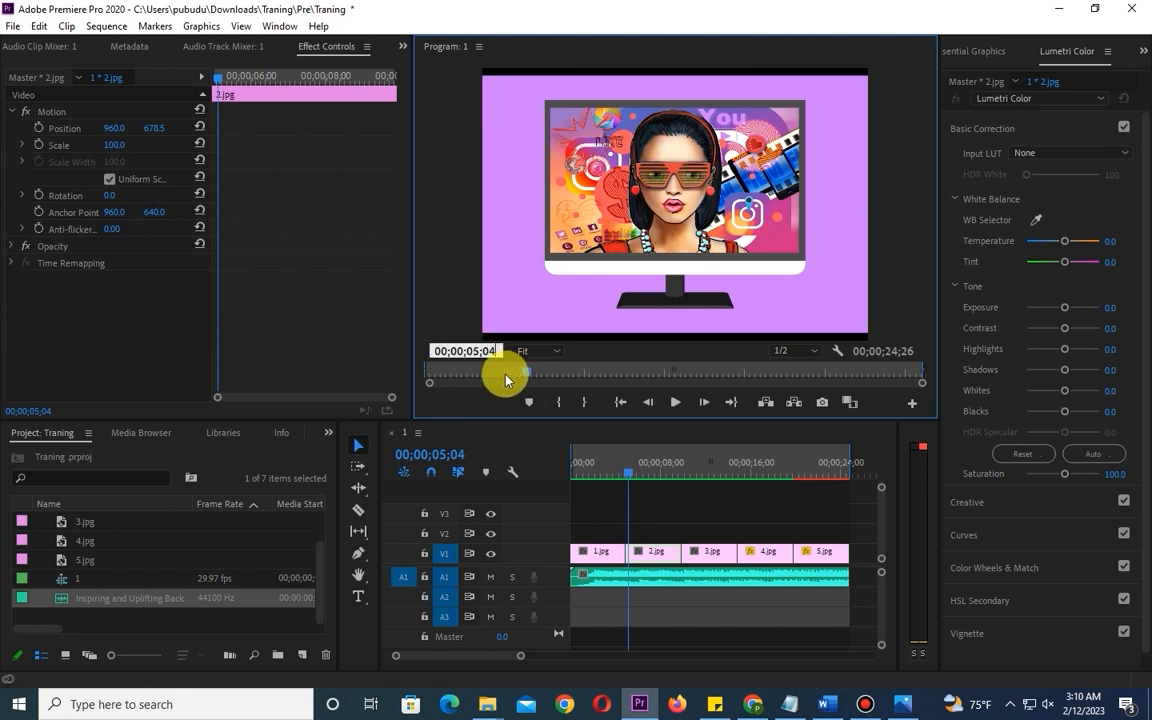
key("Return")
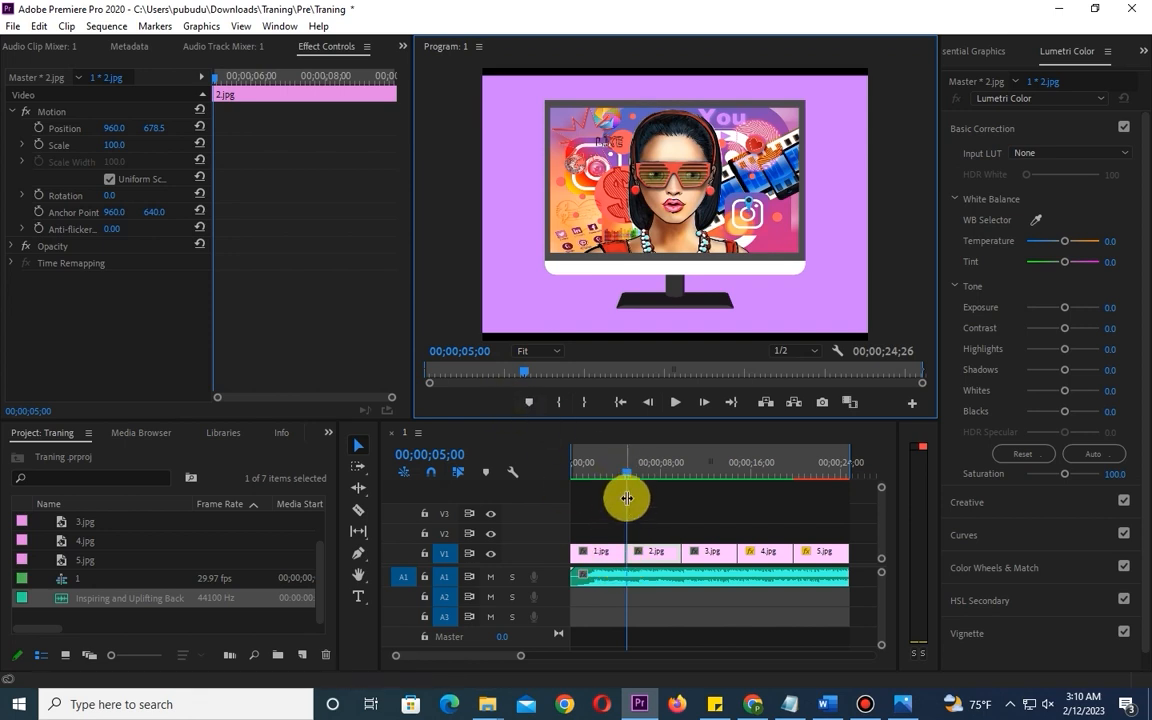
- Trim the start of the 2.jpg clip on V1 to the playhead at 00;00;05;00
left_click(645, 558)
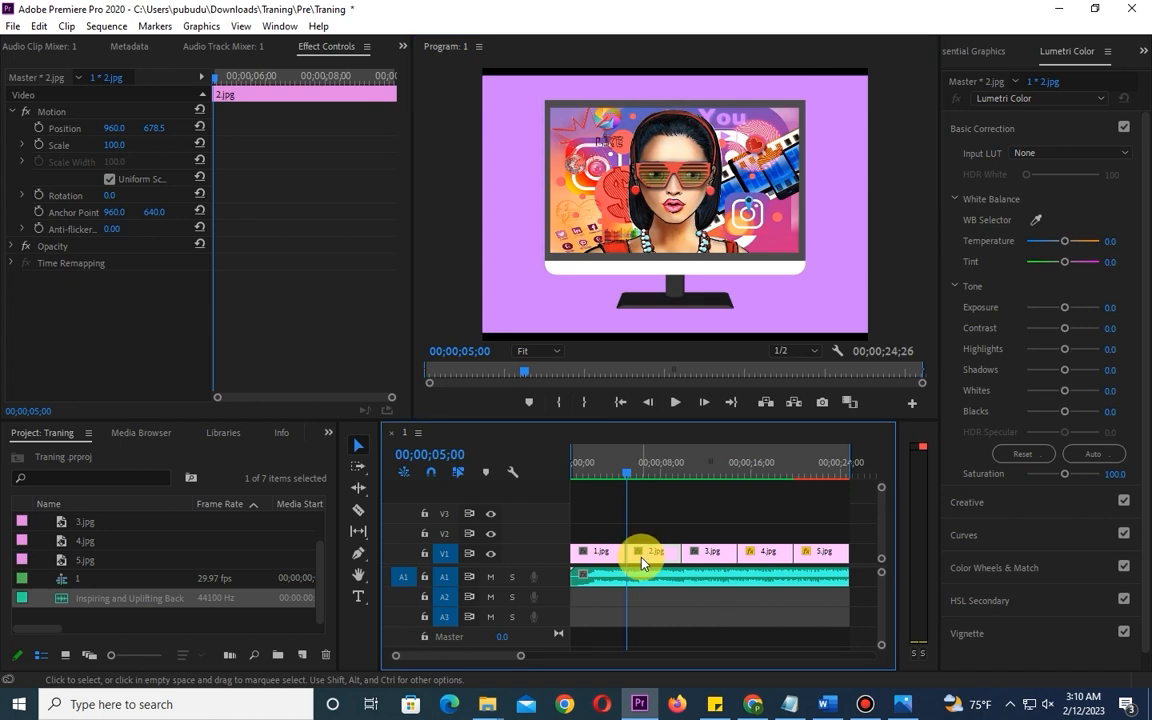
key("equal")
key("equal")
key("equal")
key("equal")
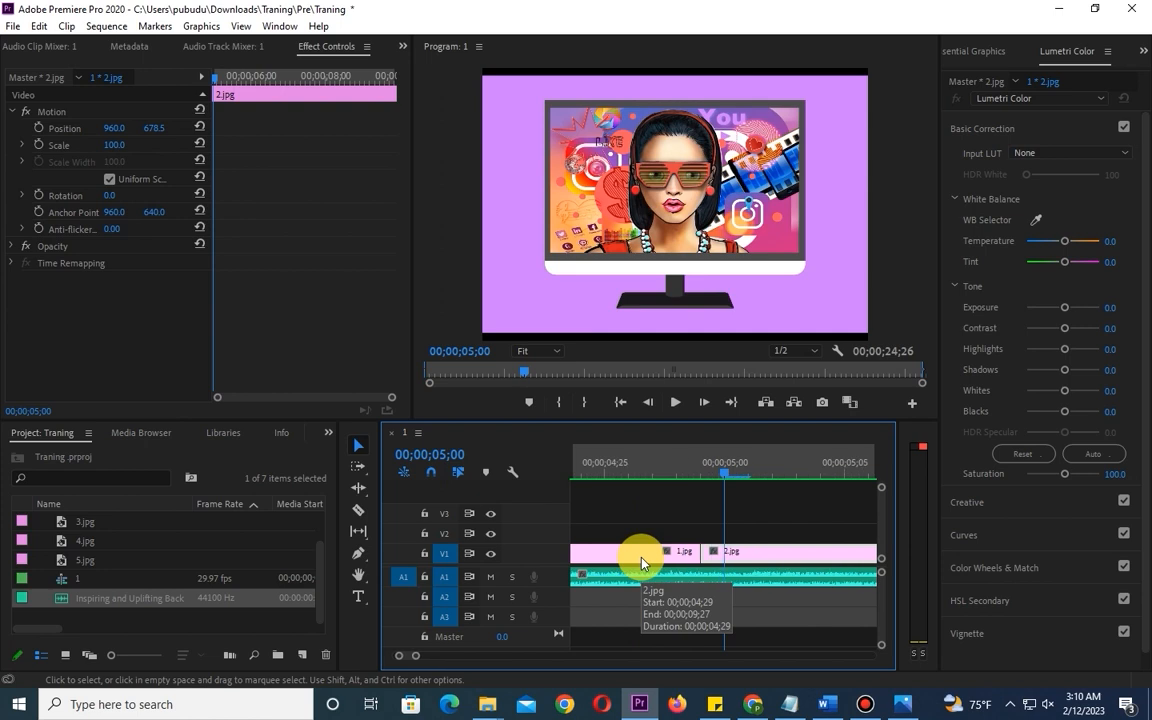
key("equal")
key("equal")
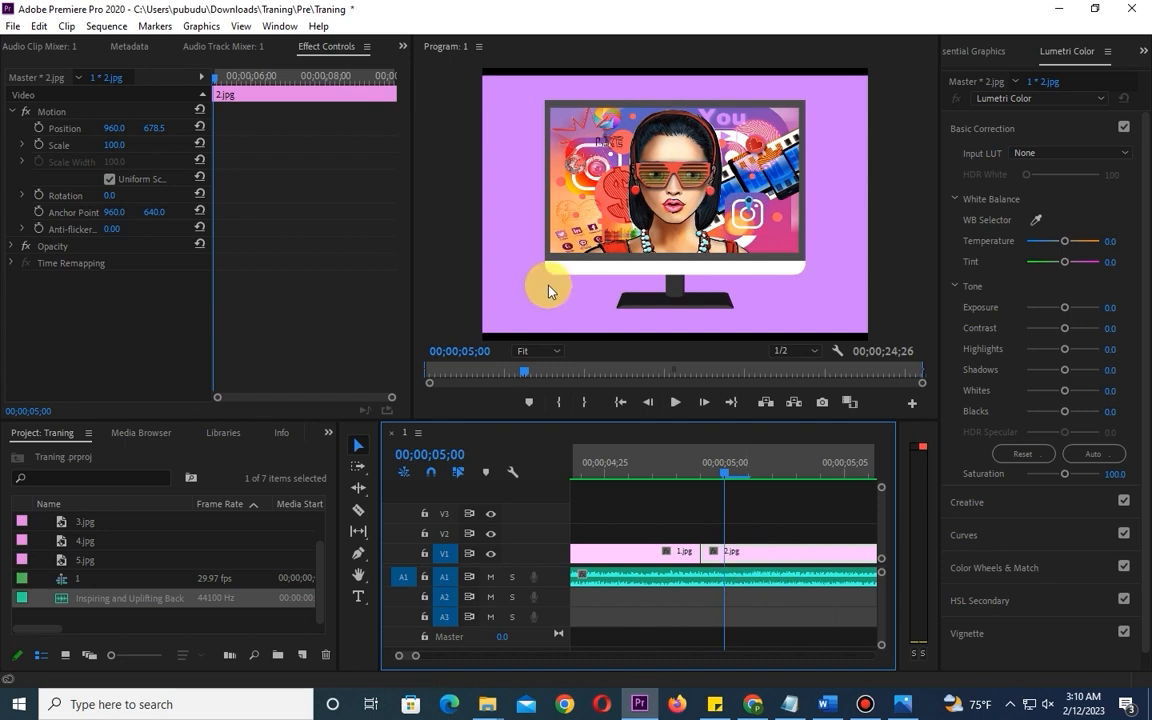
left_click(680, 552)
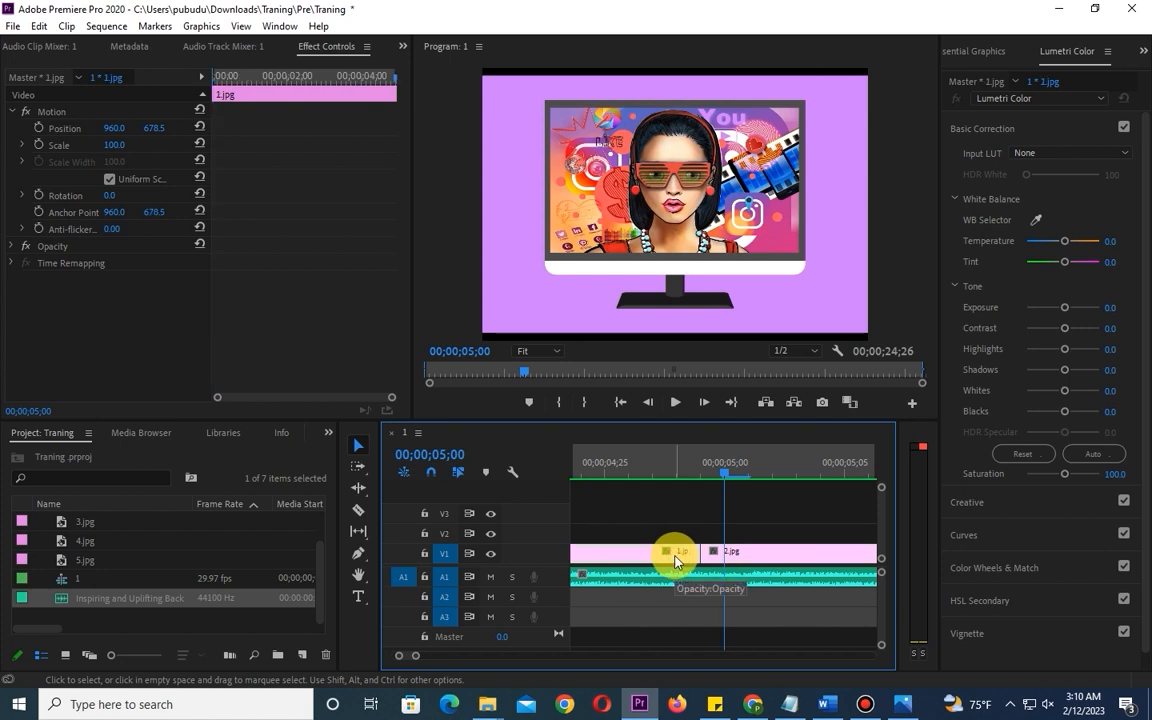
left_click(739, 553)
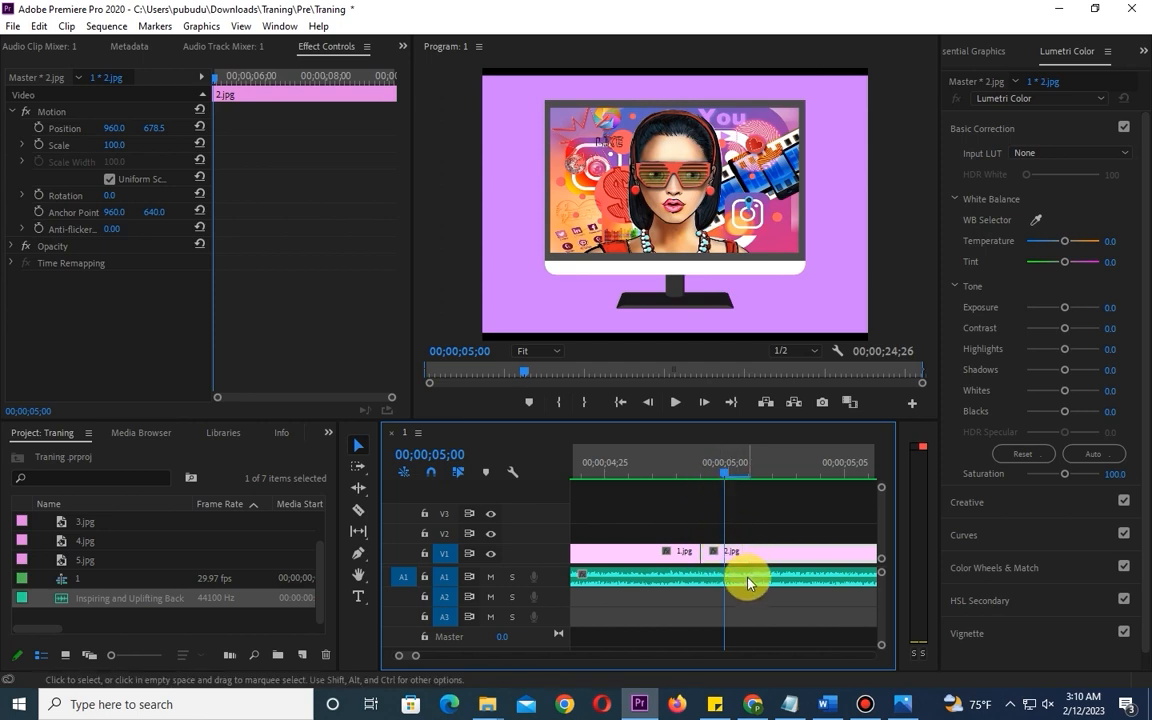
left_click(751, 522)
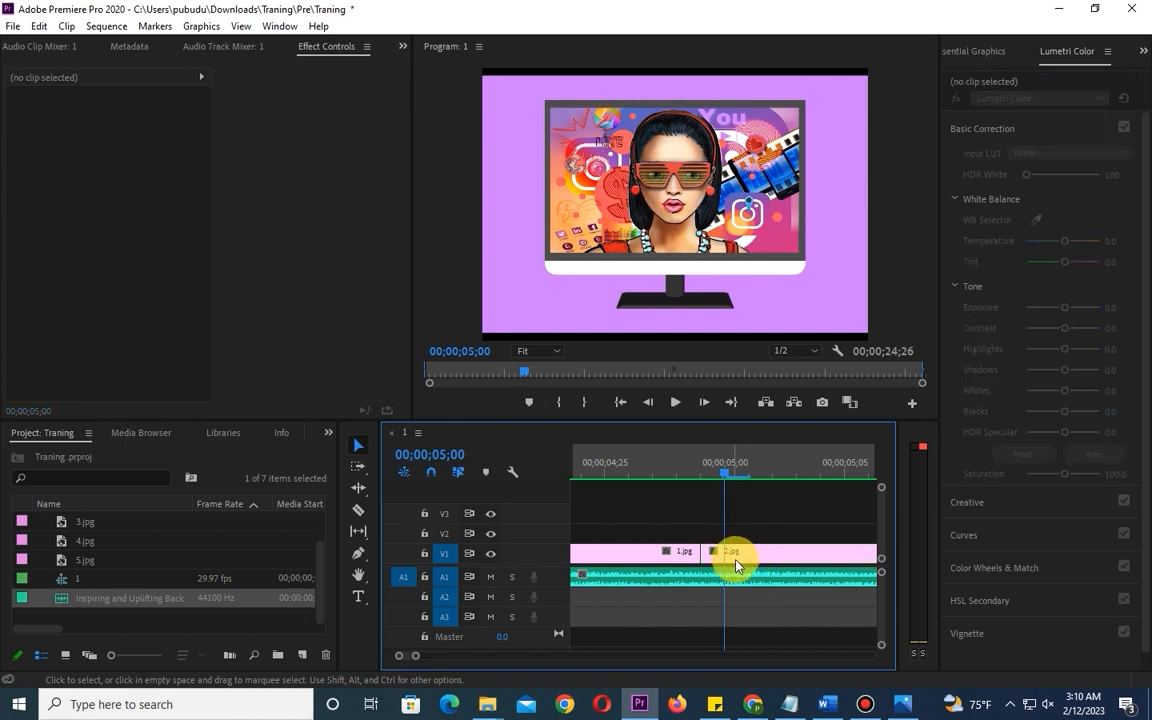
left_click(751, 554)
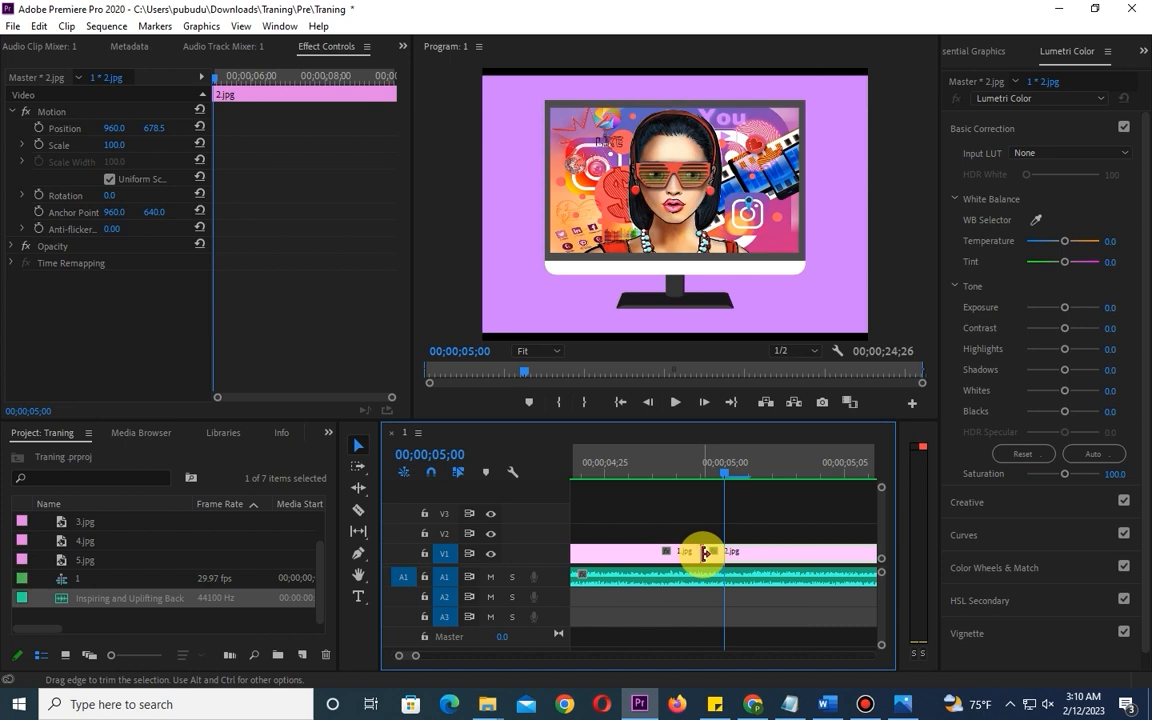
left_click_drag(706, 554, 729, 553)
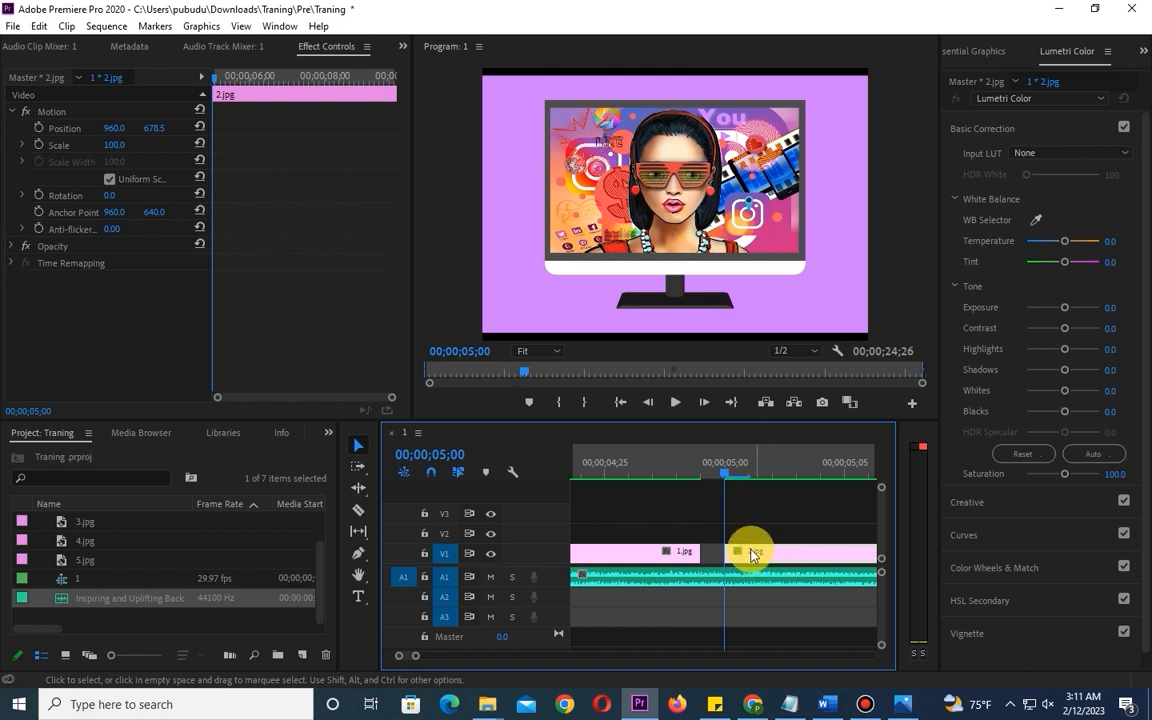
- Move the 2.jpg clip back against the end of 1.jpg and clear the clip selection
left_click_drag(750, 551, 700, 571)
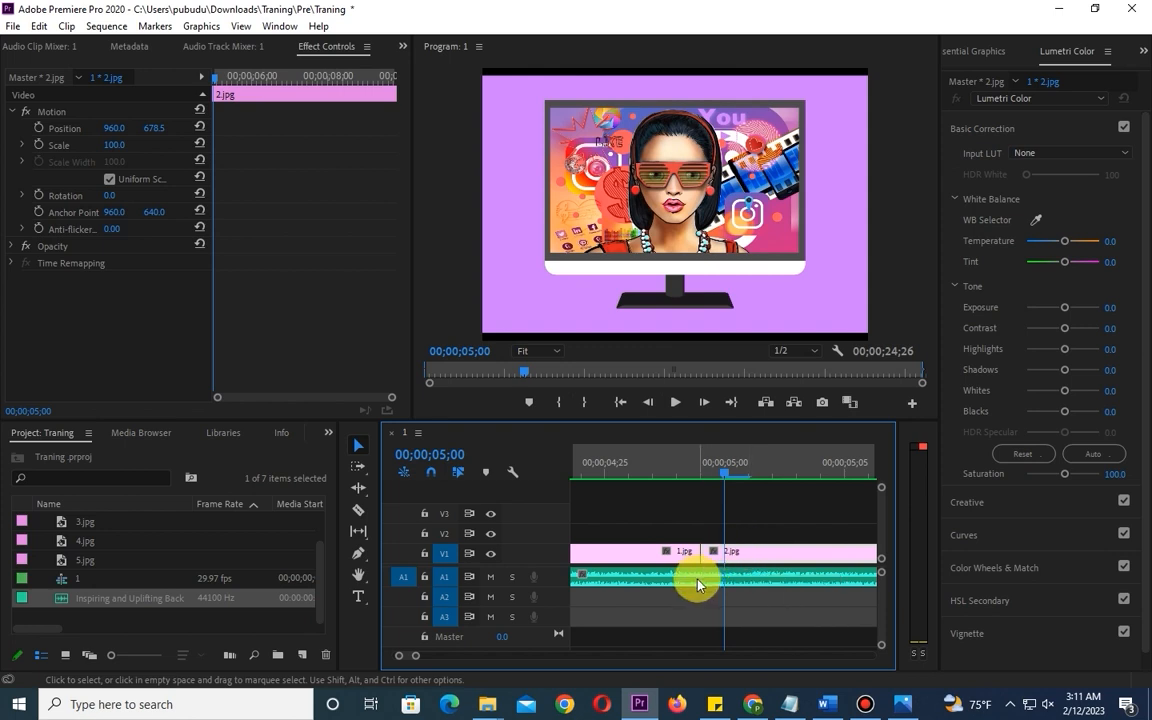
left_click(779, 500)
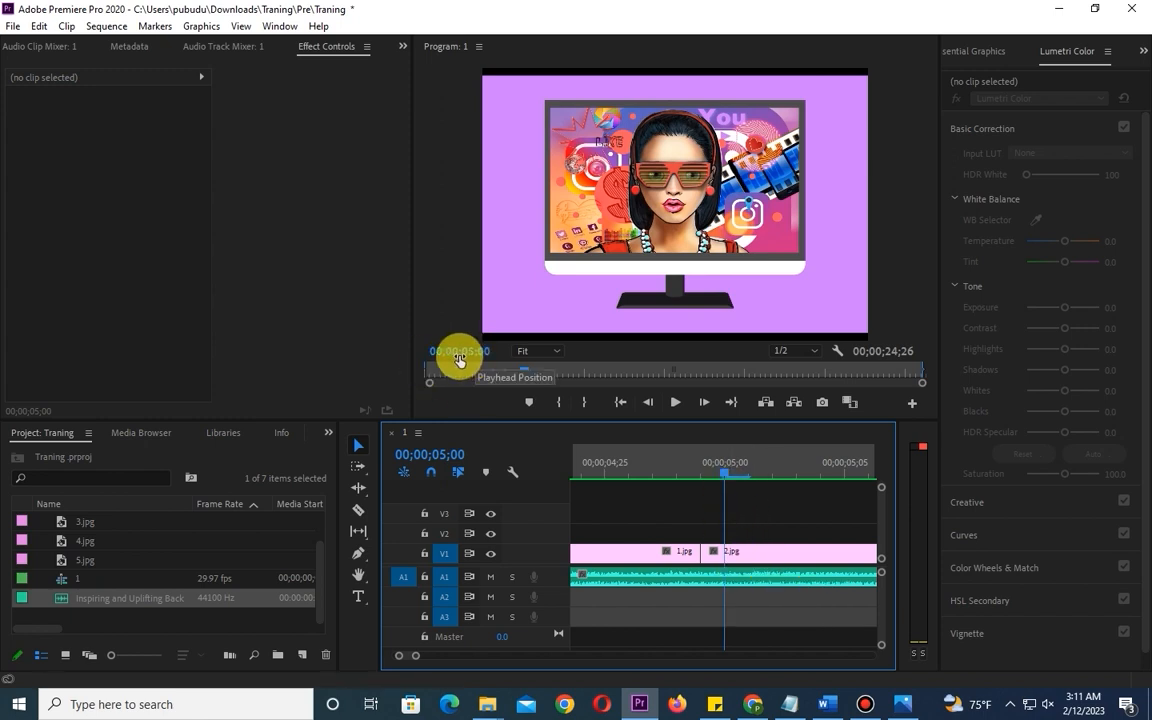
- Trim the start of 2.jpg to the playhead again and select the gap between 1.jpg and 2.jpg
left_click(740, 552)
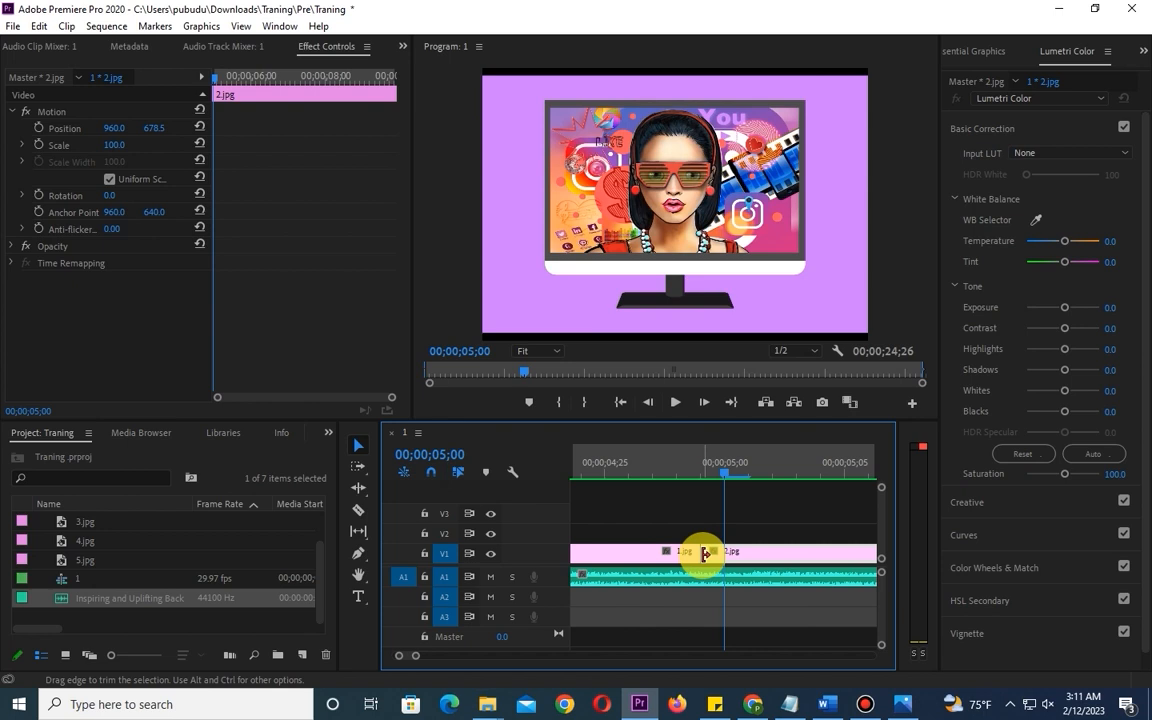
left_click_drag(700, 553, 728, 553)
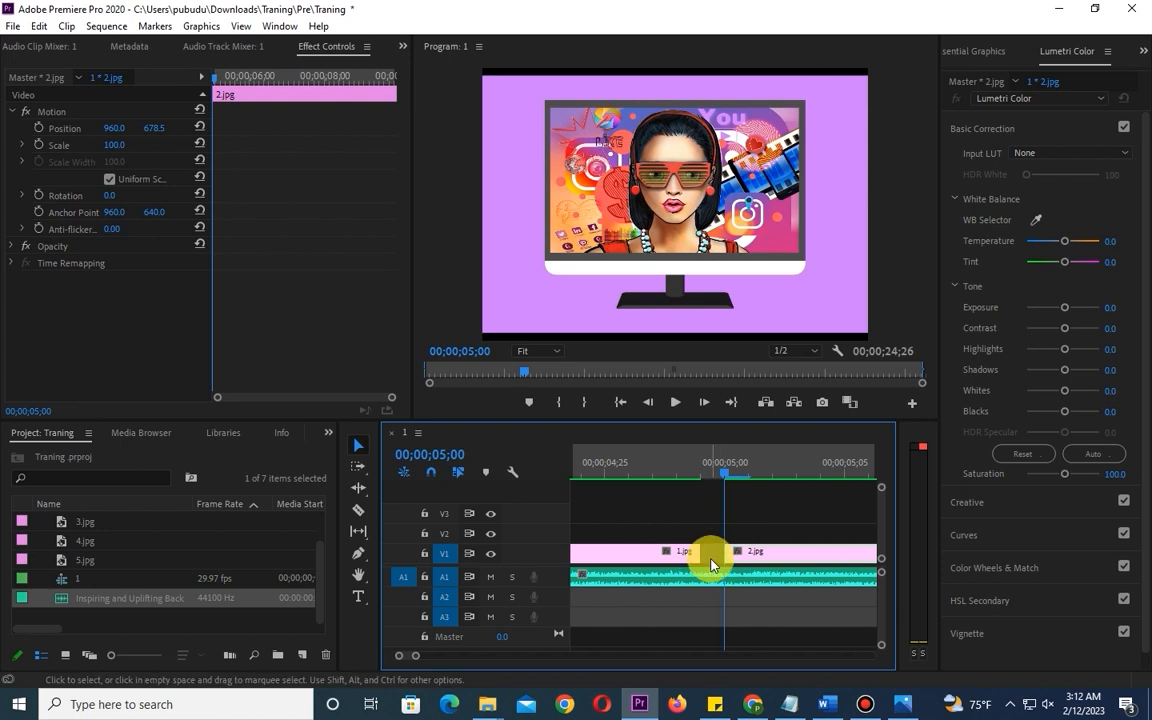
left_click(713, 560)
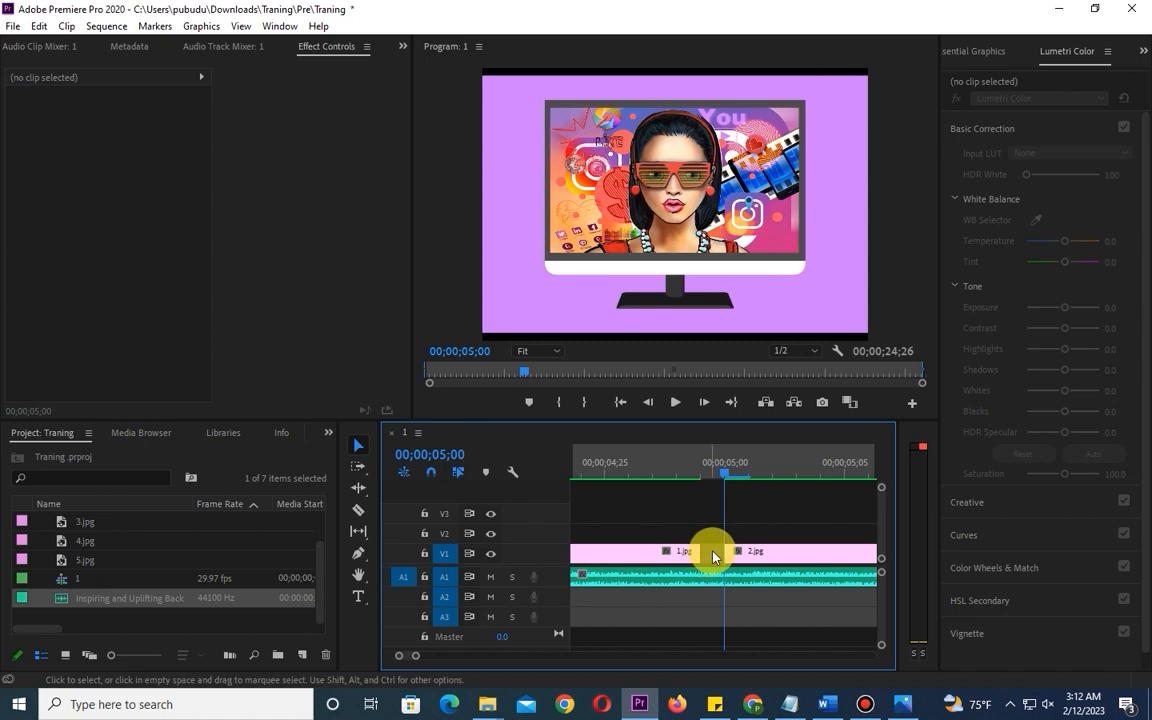
- Extend the end of the 1.jpg clip on V1 to the playhead at 00;00;05;00, closing the gap before 2.jpg
left_click(645, 556)
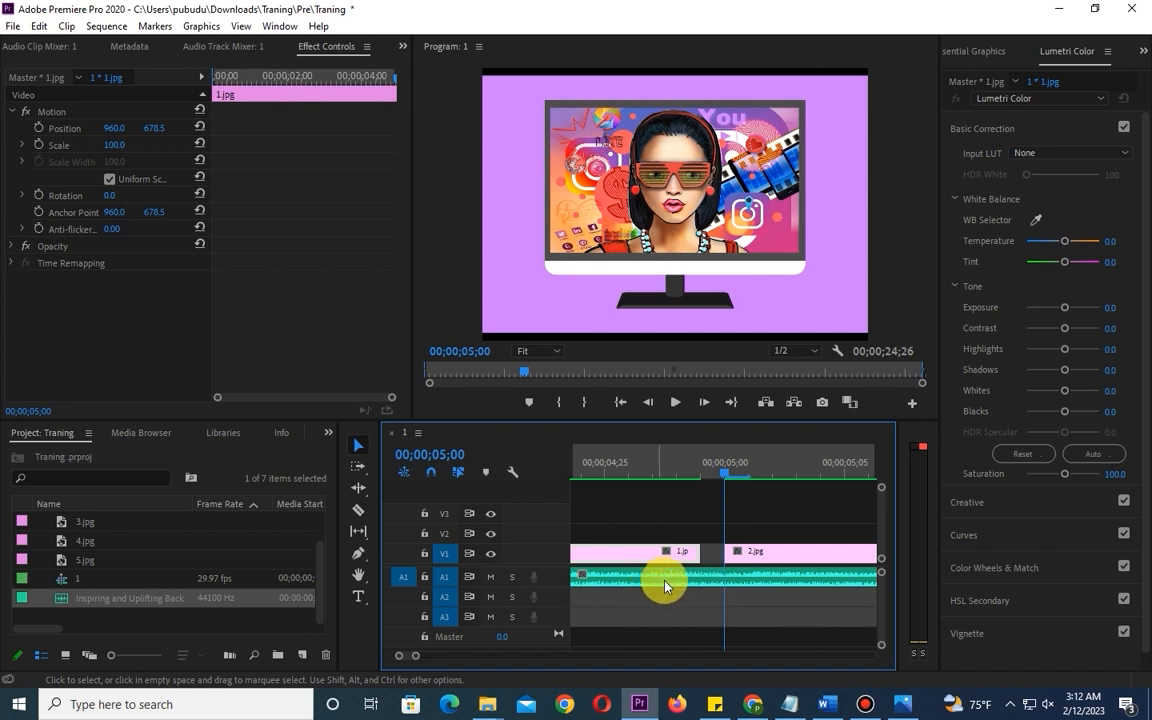
left_click(758, 553)
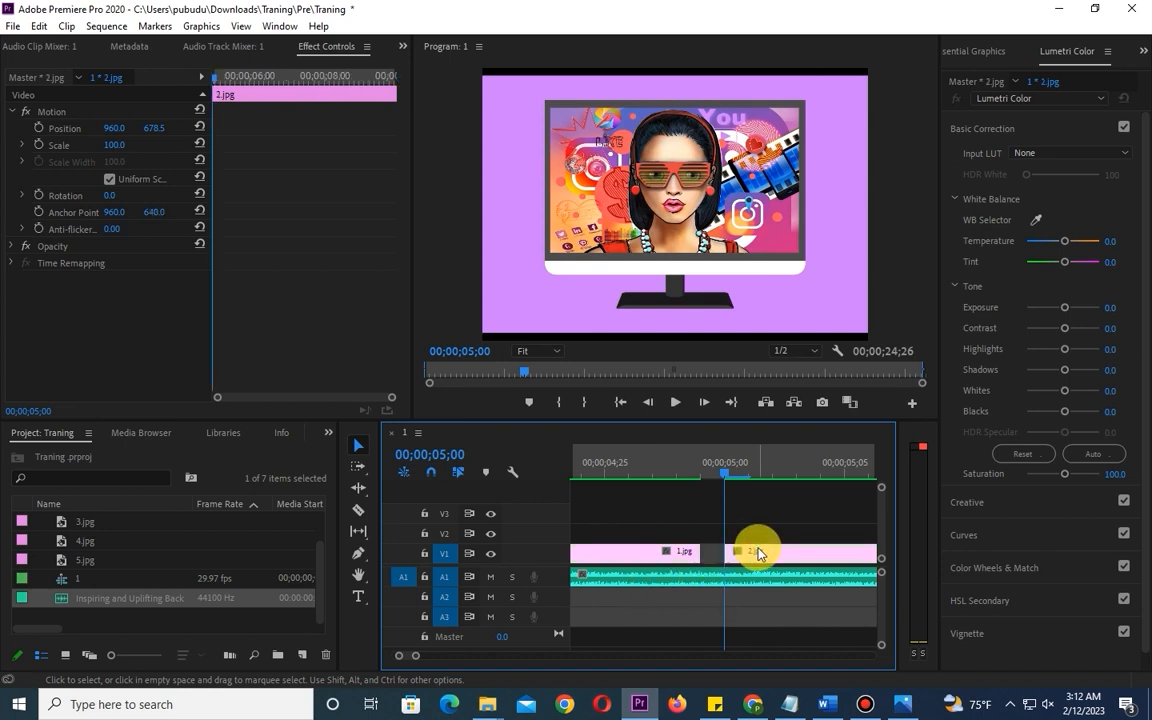
left_click(635, 555)
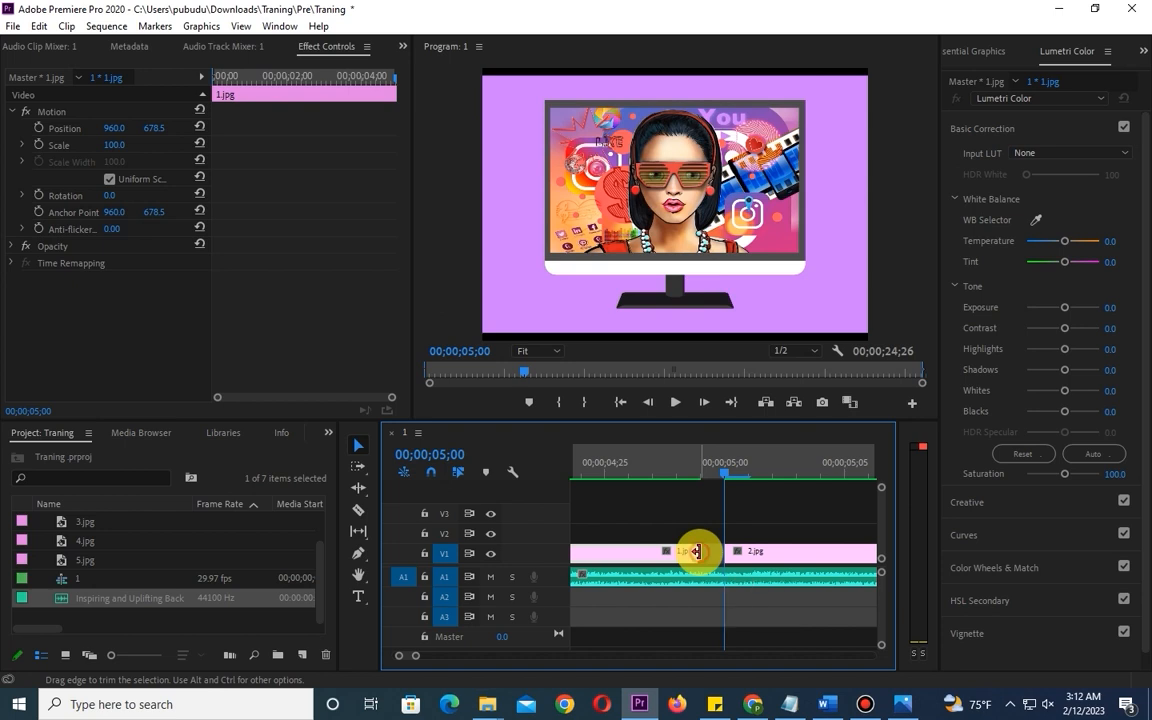
left_click_drag(697, 551, 716, 552)
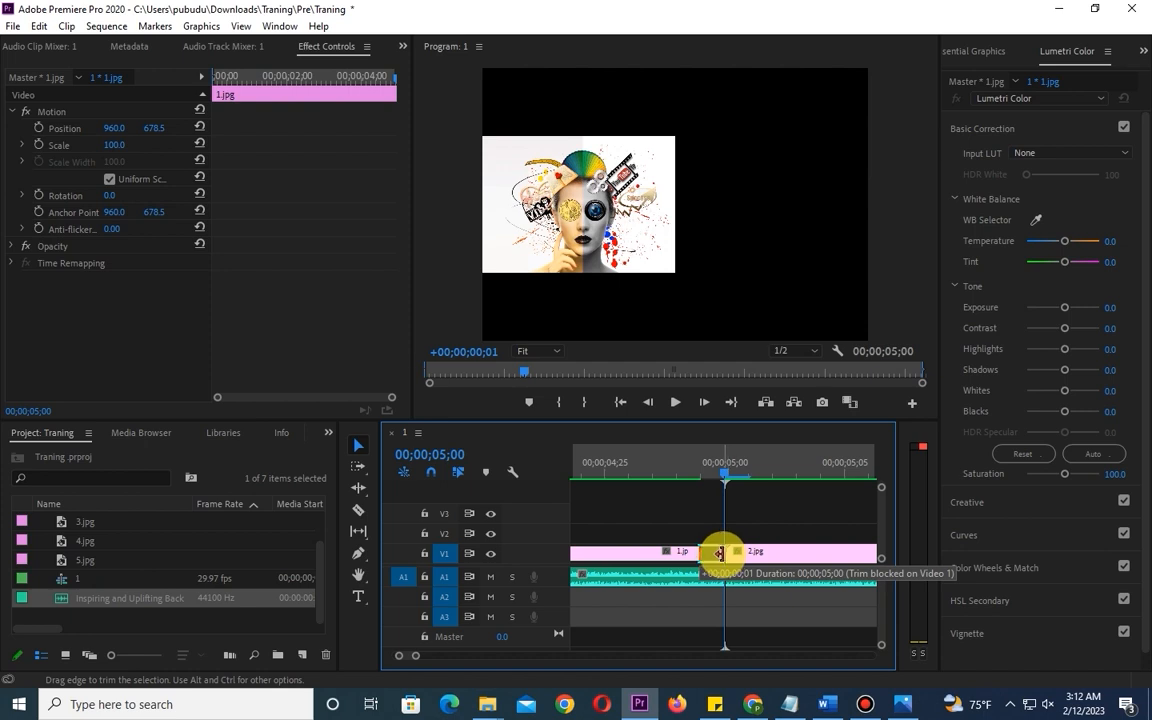
left_click_drag(719, 552, 721, 554)
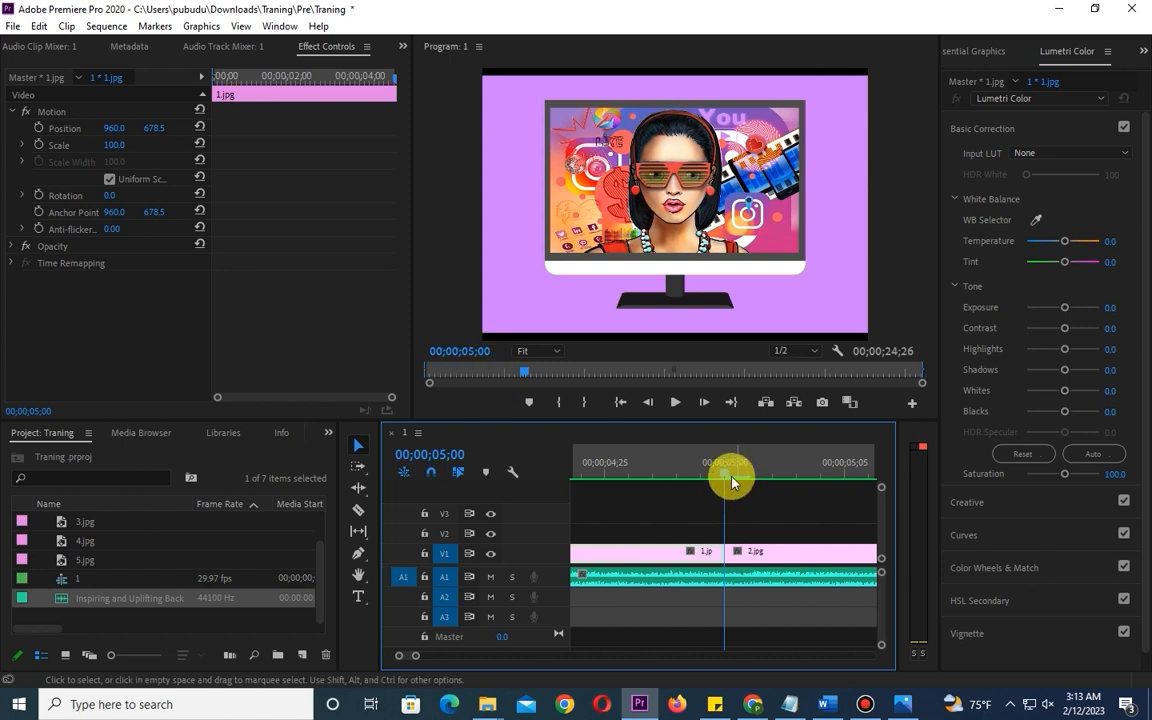
- Select the 2.jpg clip and set the Program monitor's playhead position to 00;00;10;00
left_click(763, 556)
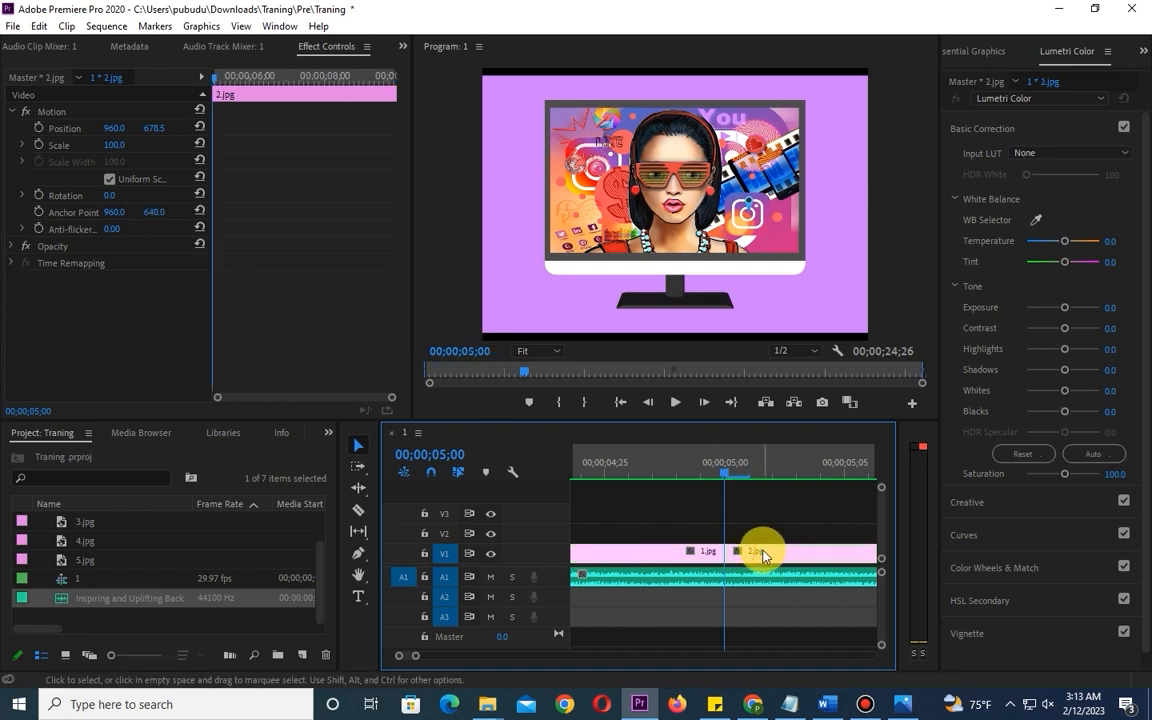
key("minus")
key("minus")
key("minus")
key("minus")
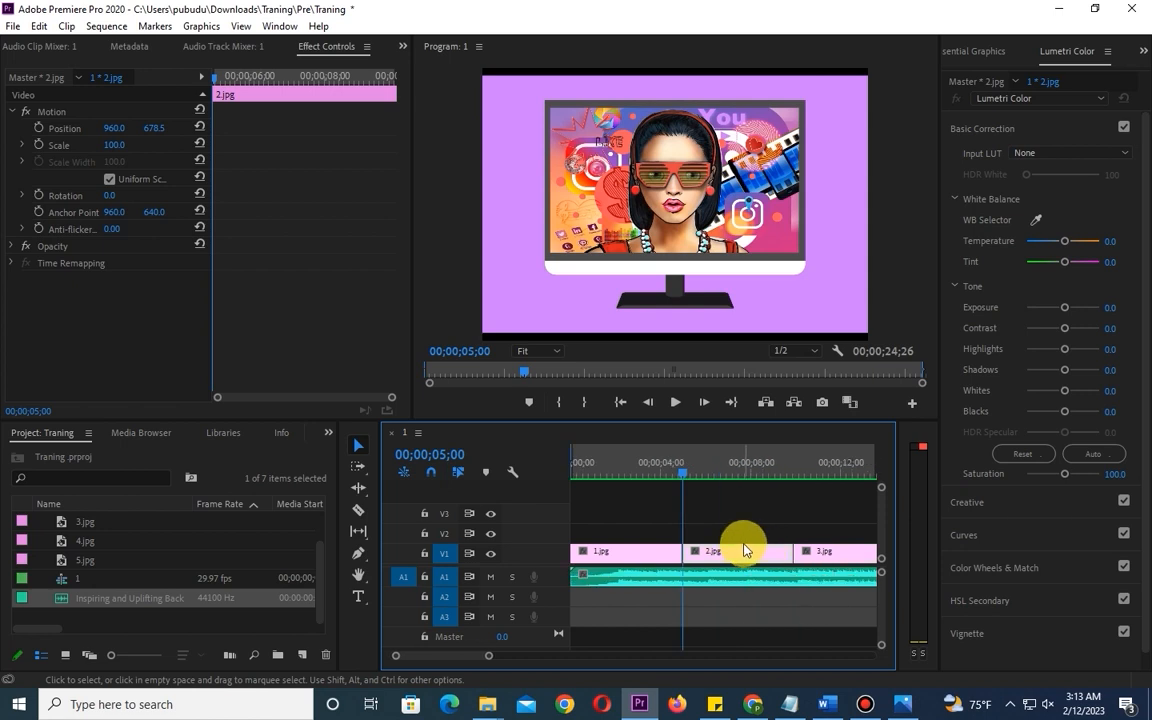
left_click(470, 352)
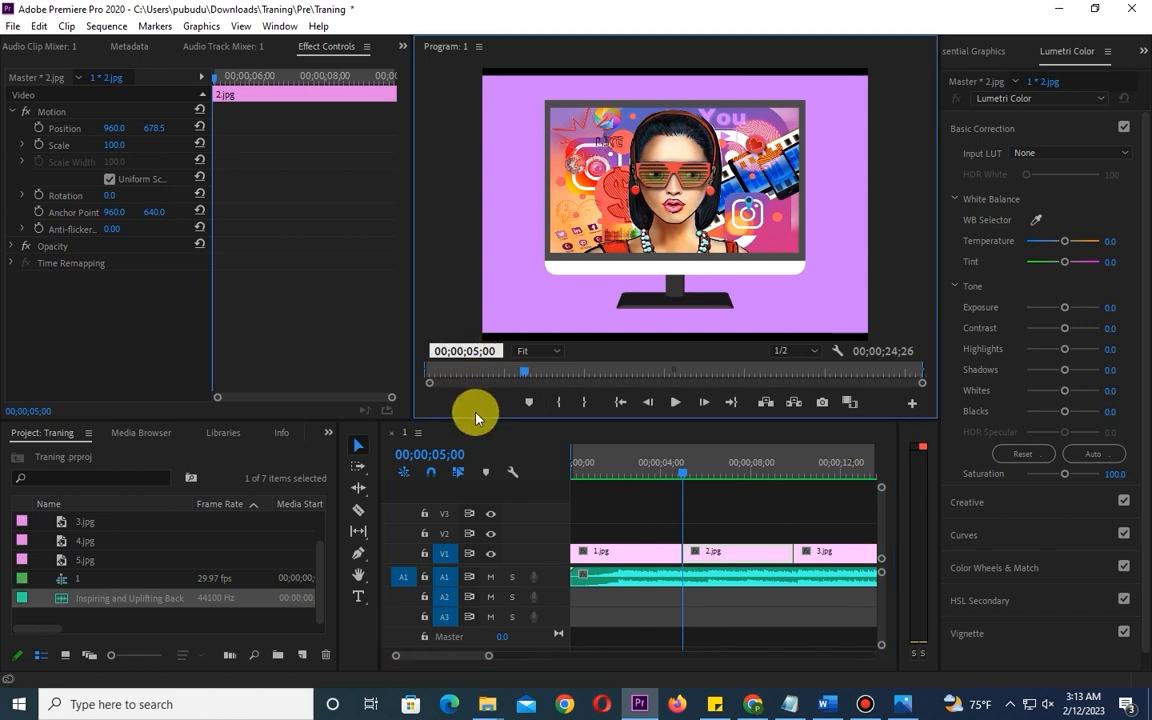
key("BackSpace")
key("BackSpace")
type("10")
left_click(475, 418)
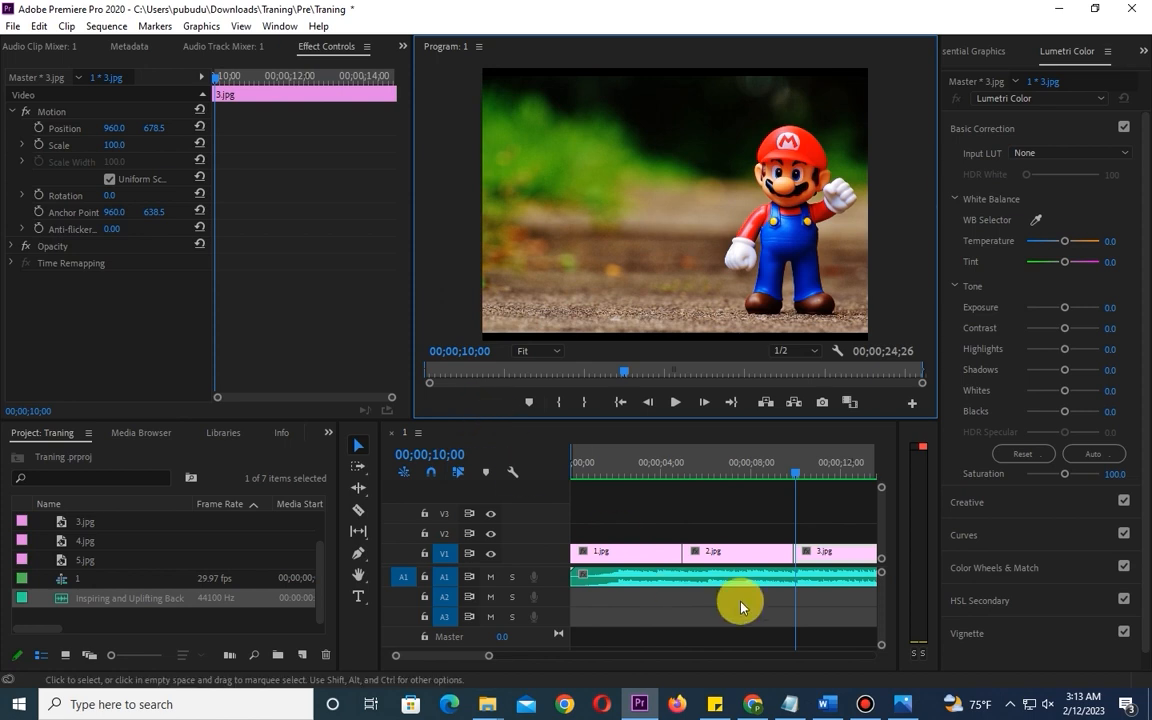
- Trim the start of the 3.jpg clip on V1 to the playhead at 00;00;10;00
left_click(827, 553)
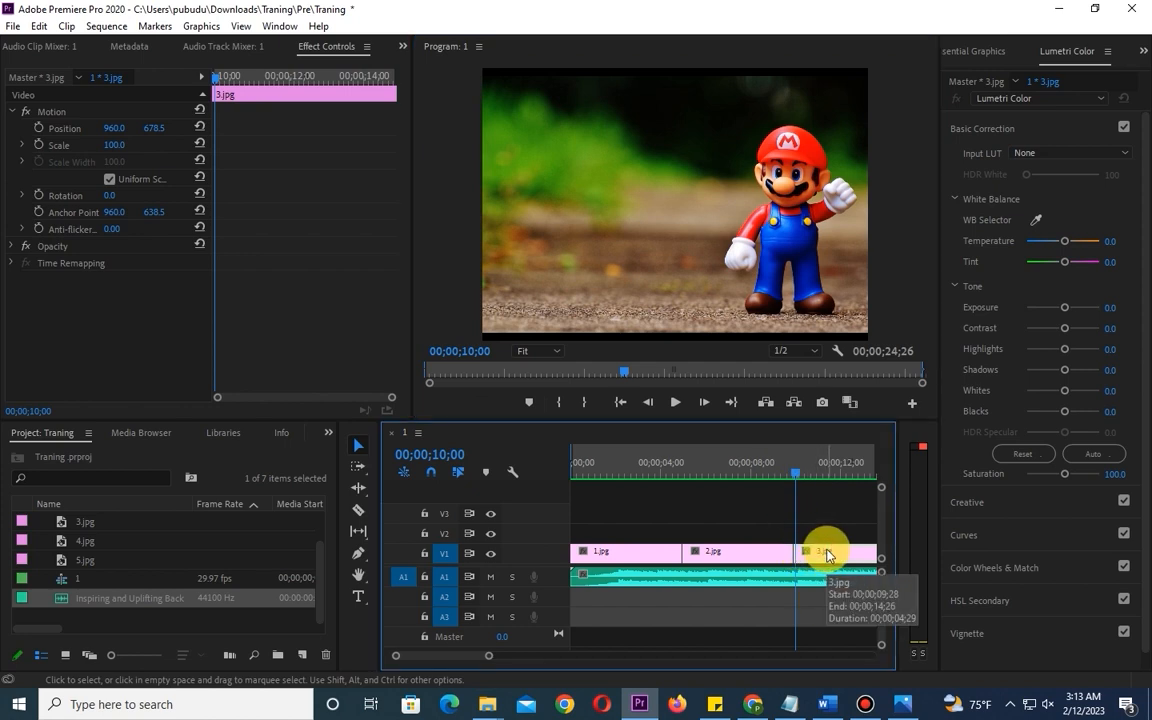
key("equal")
key("equal")
key("equal")
key("equal")
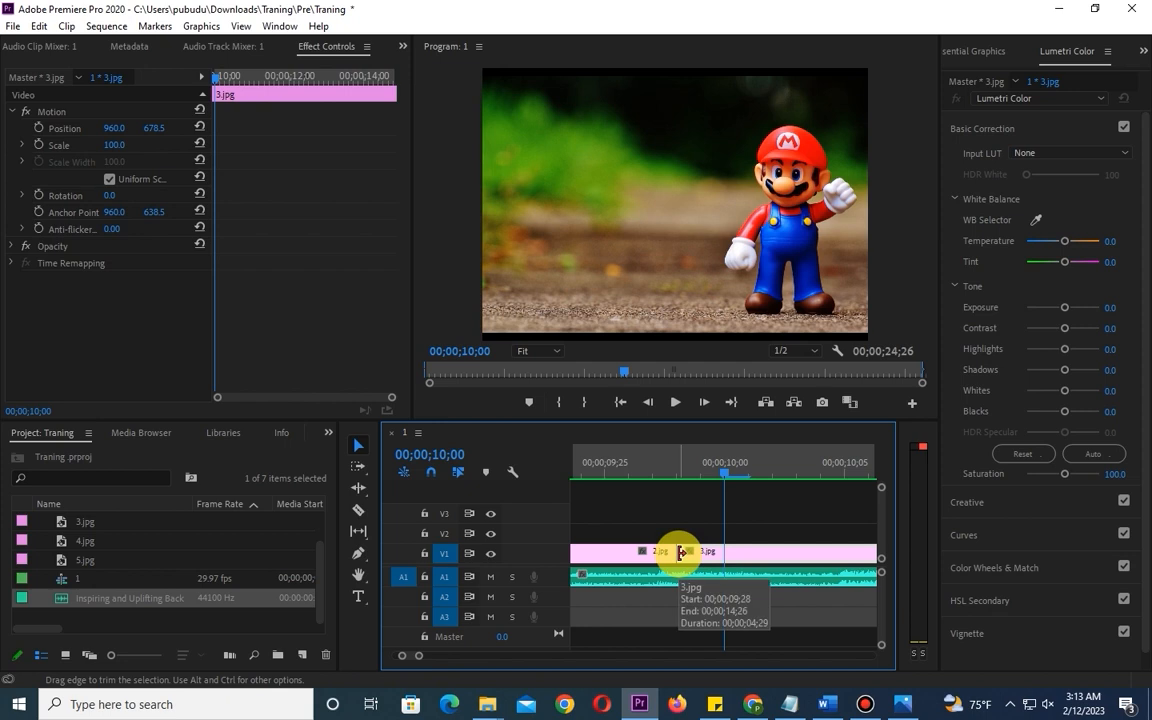
left_click_drag(684, 552, 717, 560)
- Extend the end of the 2.jpg clip to the playhead so it meets the start of 3.jpg
left_click(618, 558)
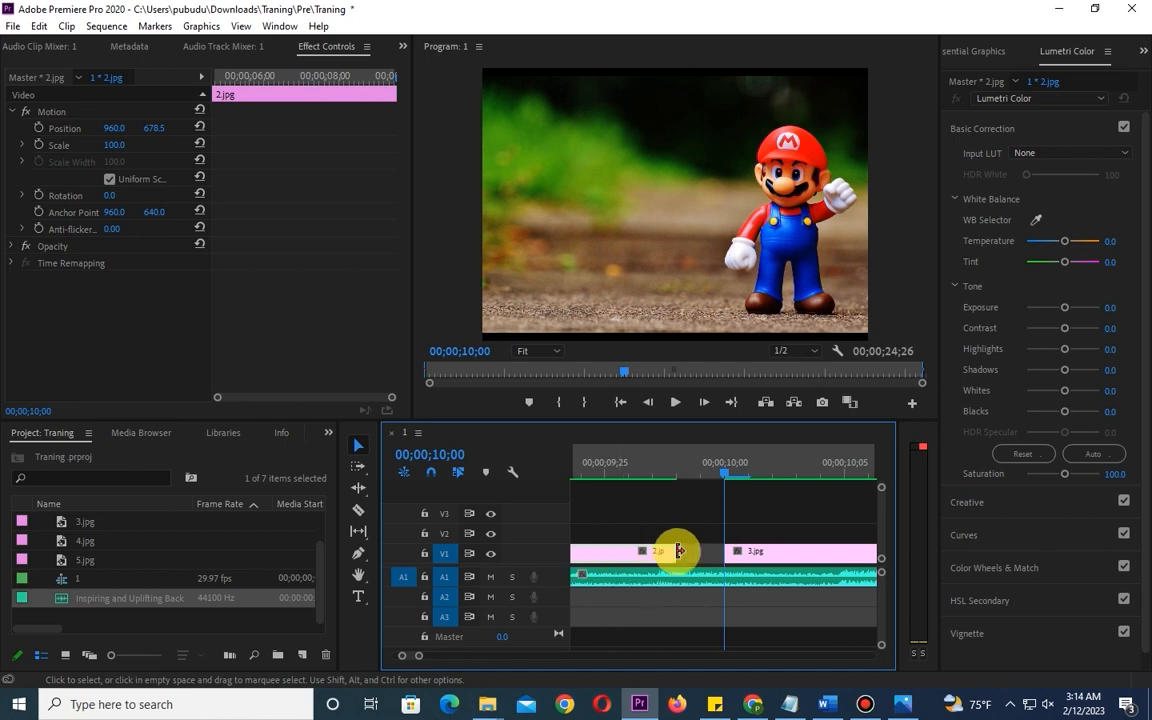
left_click(624, 562)
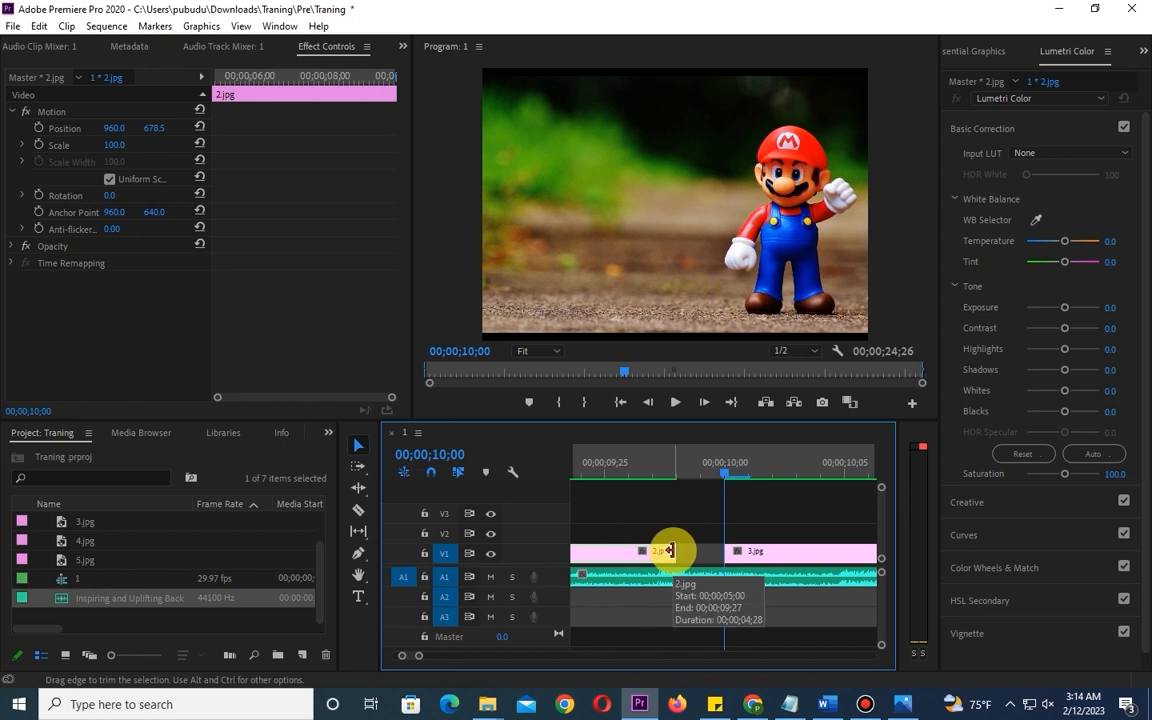
left_click_drag(669, 550, 712, 548)
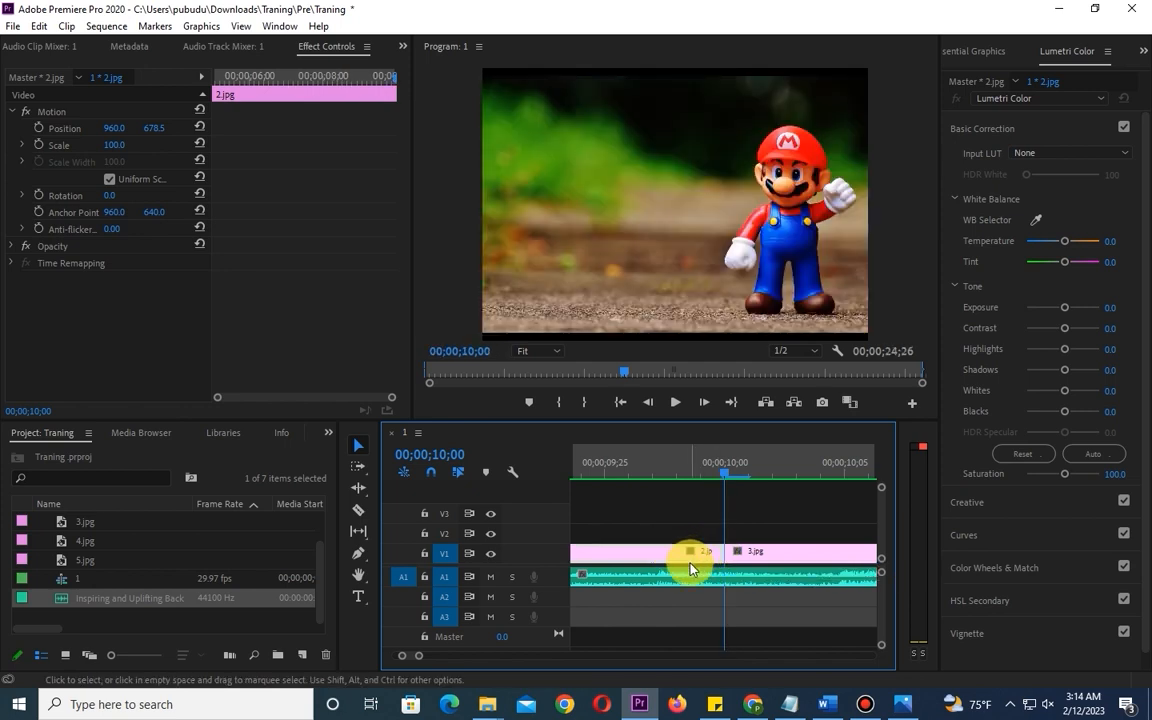
- Set the Program monitor's playhead position to 00;00;15;00
left_click(470, 351)
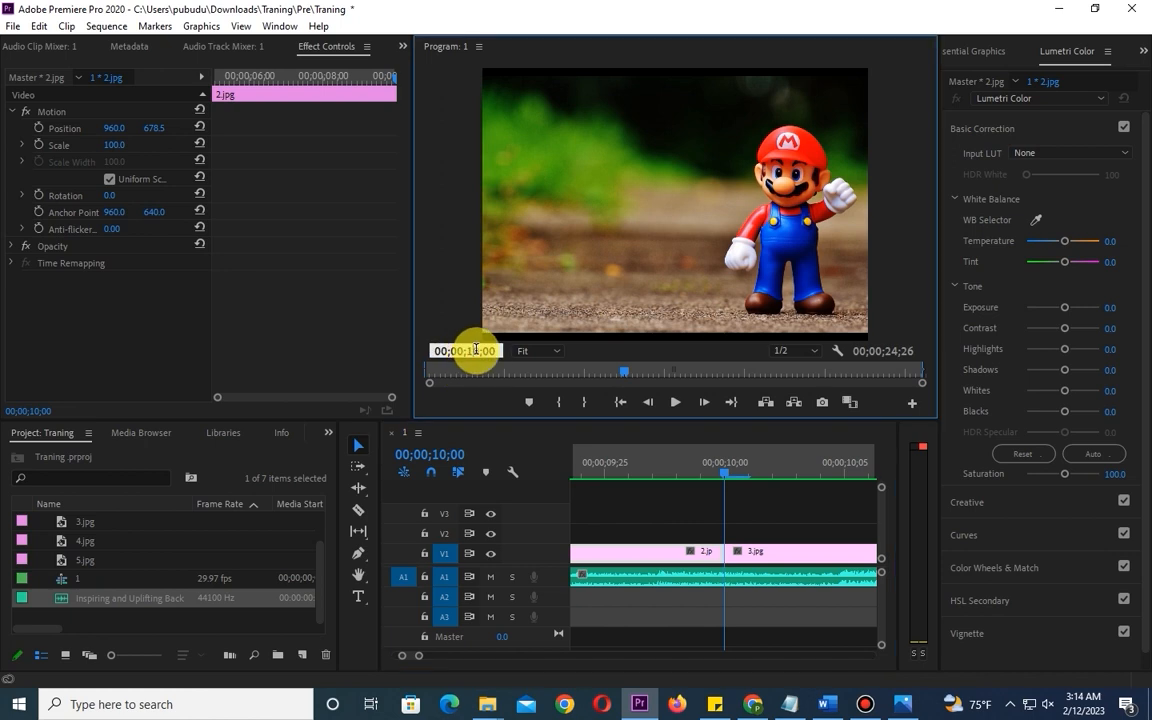
key("BackSpace")
type("5")
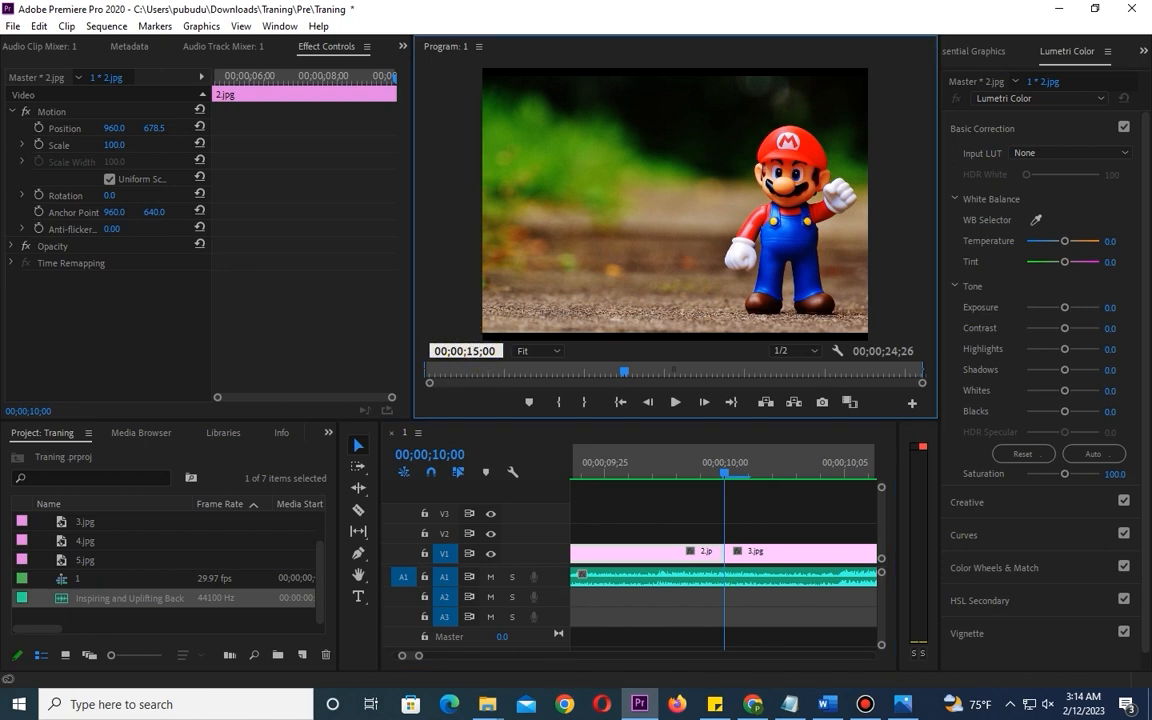
key("Return")
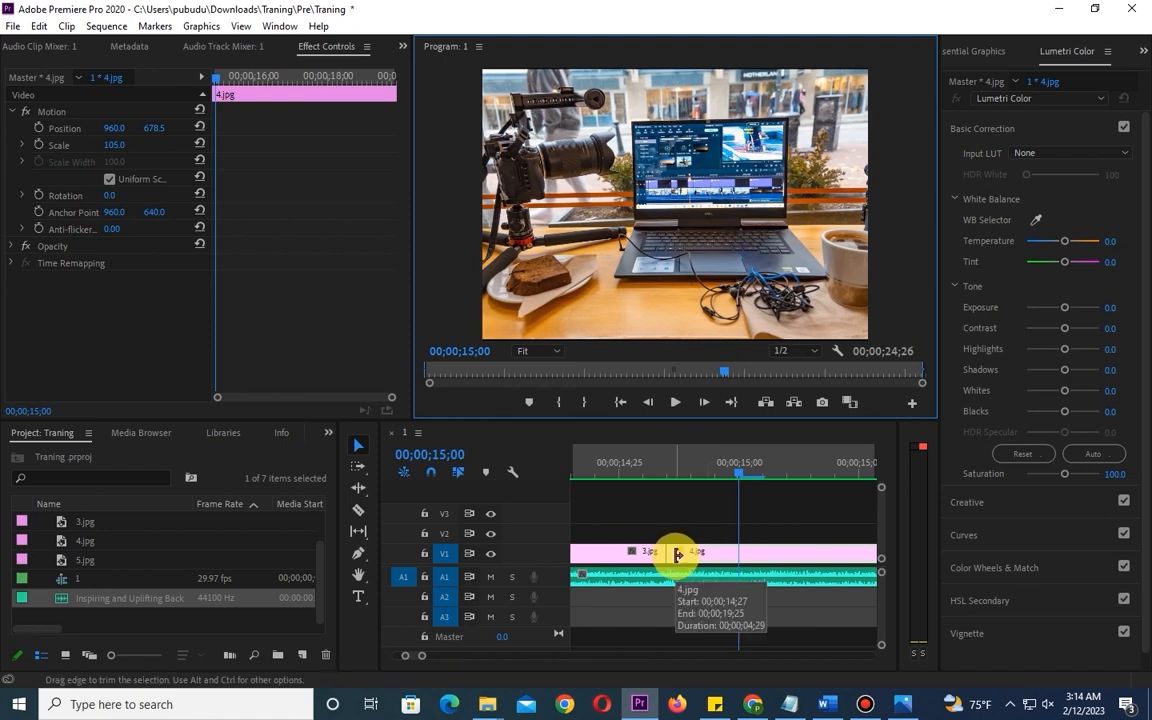
- Trim the start of 4.jpg to the playhead at 00;00;15;00 and extend the end of 3.jpg to meet it
left_click(733, 553)
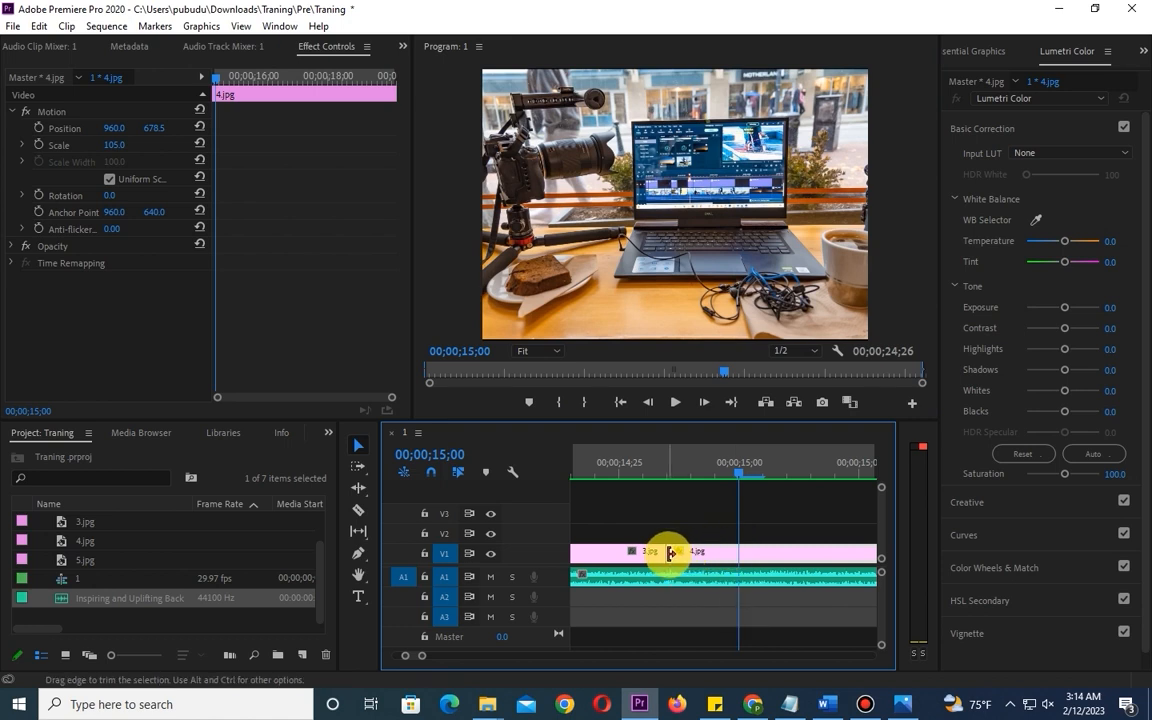
left_click_drag(670, 552, 742, 555)
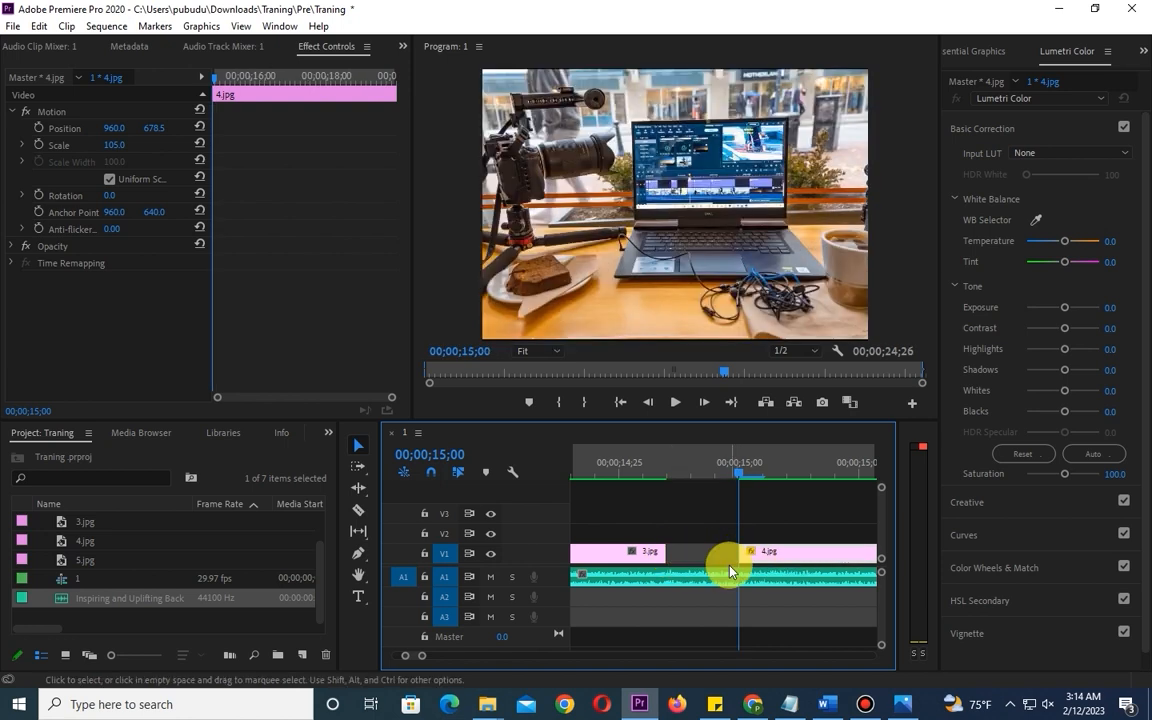
left_click(630, 561)
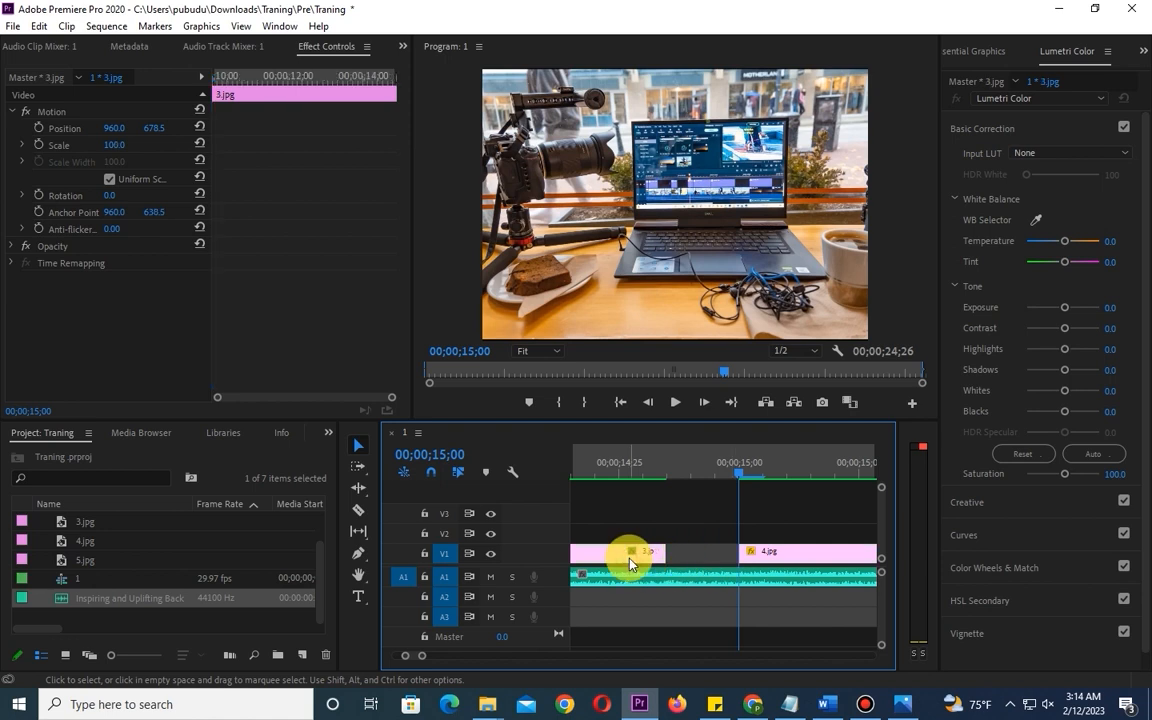
mouse_move(670, 553)
left_mouse_down()
mouse_move(643, 553)
mouse_move(658, 551)
left_mouse_up()
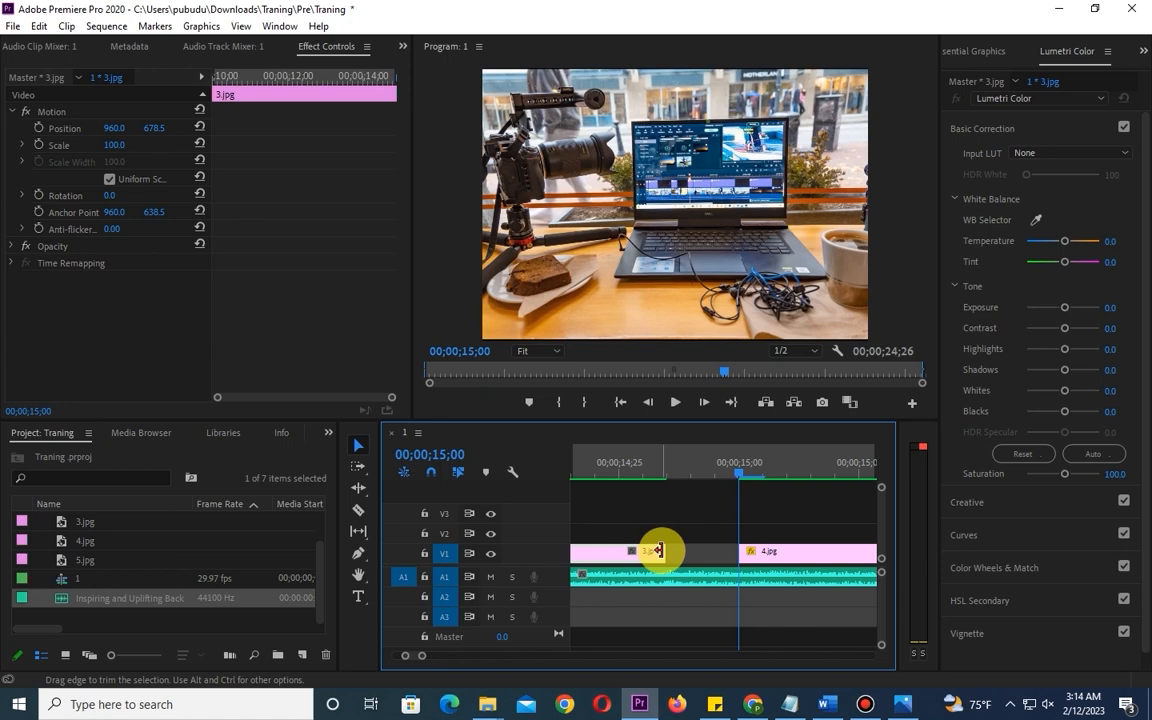
left_click_drag(657, 550, 738, 558)
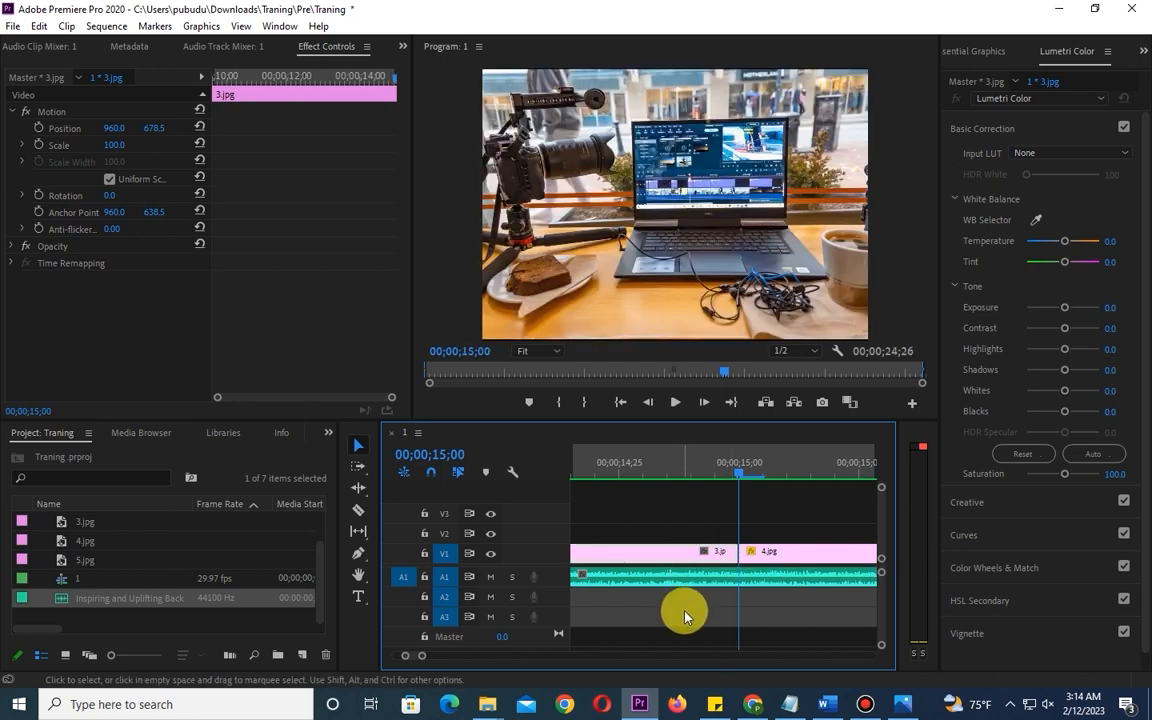
- Move the playhead to the join between 4.jpg and 5.jpg and set its position to exactly 00;00;20;00
scroll(722, 609, "down", 2)
scroll(722, 612, "down", 3)
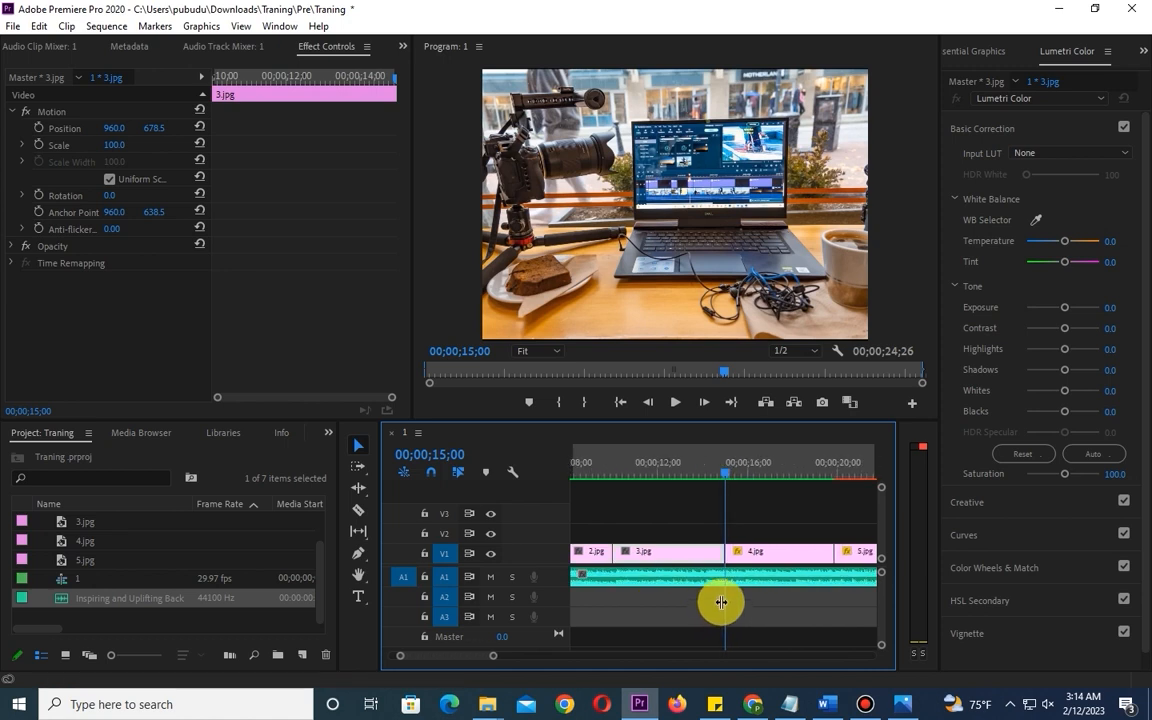
left_click_drag(725, 484, 835, 492)
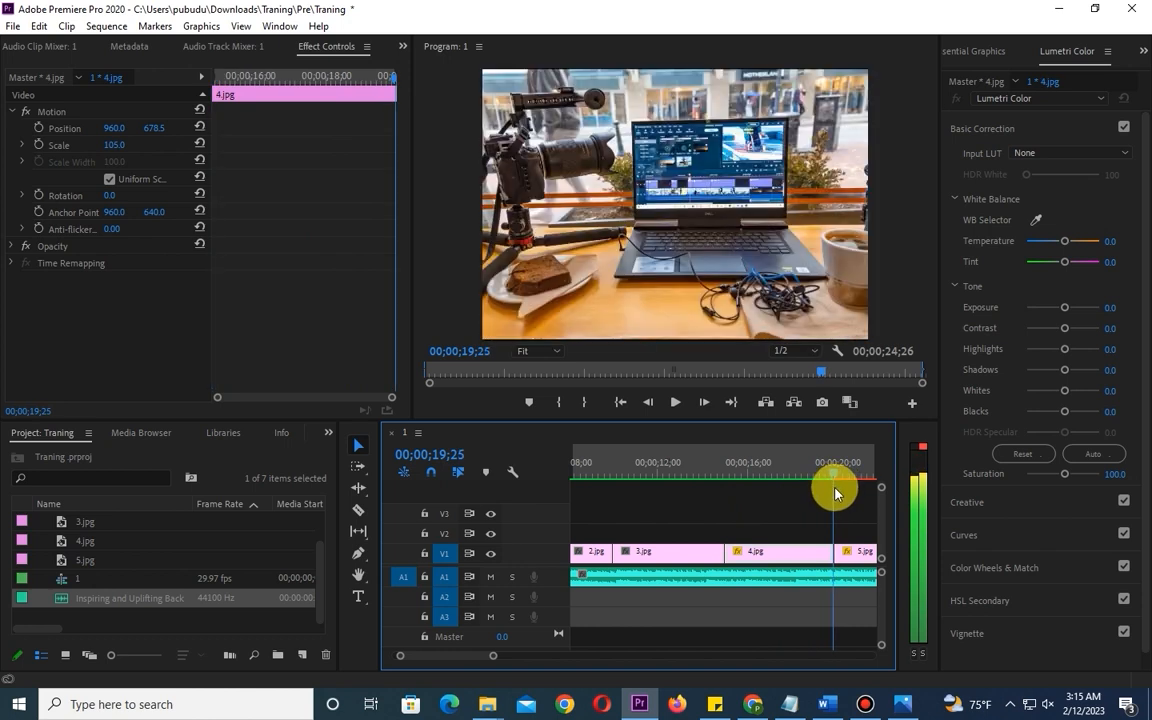
left_click_drag(835, 488, 840, 488)
left_click(470, 351)
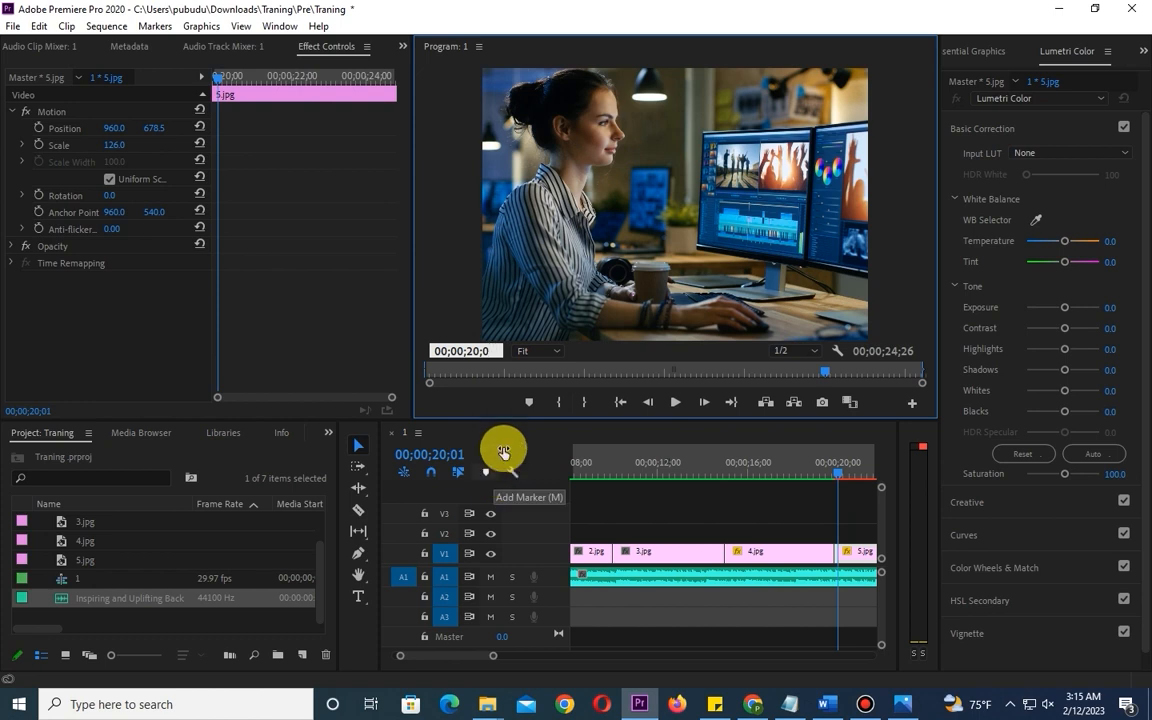
key("Return")
- Trim the start of 5.jpg to the playhead at 00;00;20;00 and extend the end of 4.jpg to meet it
left_click(860, 556)
key("equal")
key("equal")
key("equal")
key("equal")
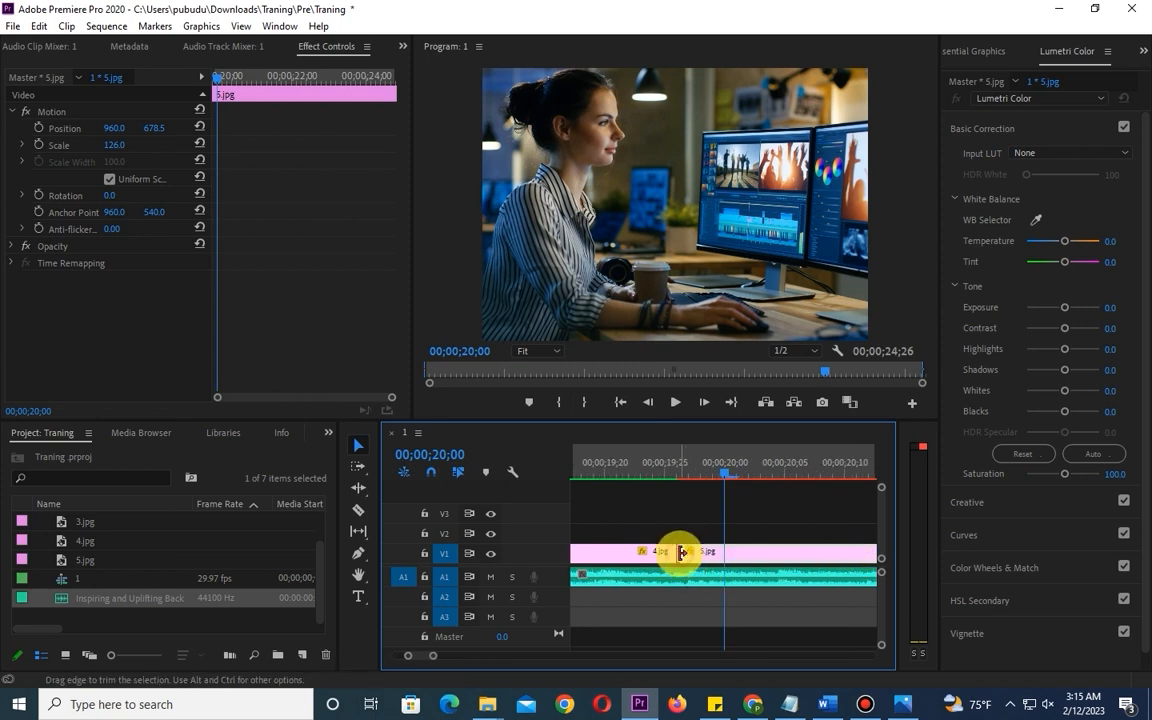
left_click_drag(681, 553, 728, 554)
left_click(645, 560)
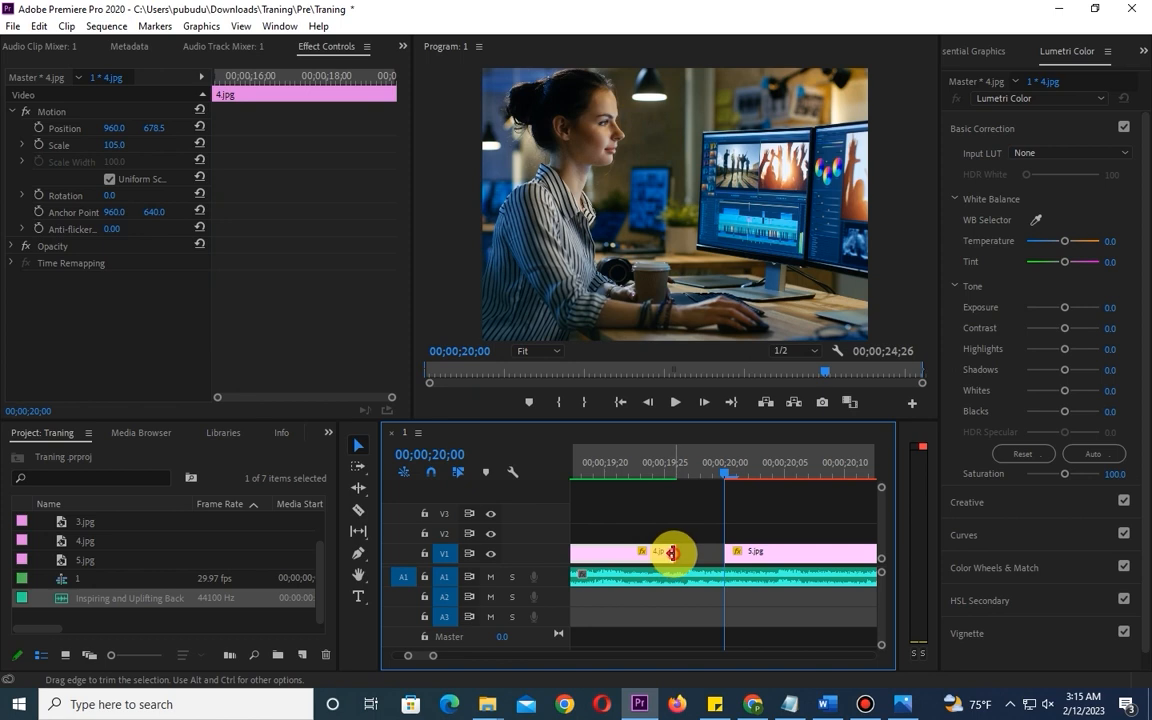
left_click_drag(672, 553, 716, 555)
- Select the 5.jpg clip and enter 00;00;25;00 as the Program monitor's playhead position
left_click(753, 558)
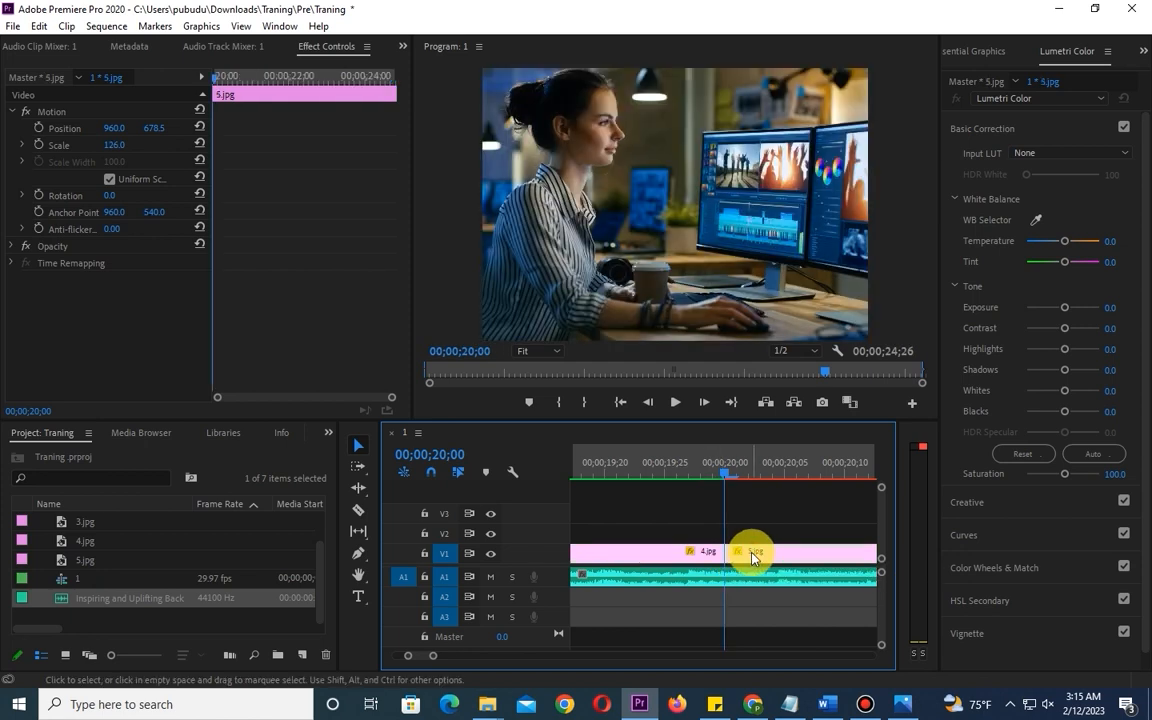
key("minus")
key("minus")
key("minus")
key("minus")
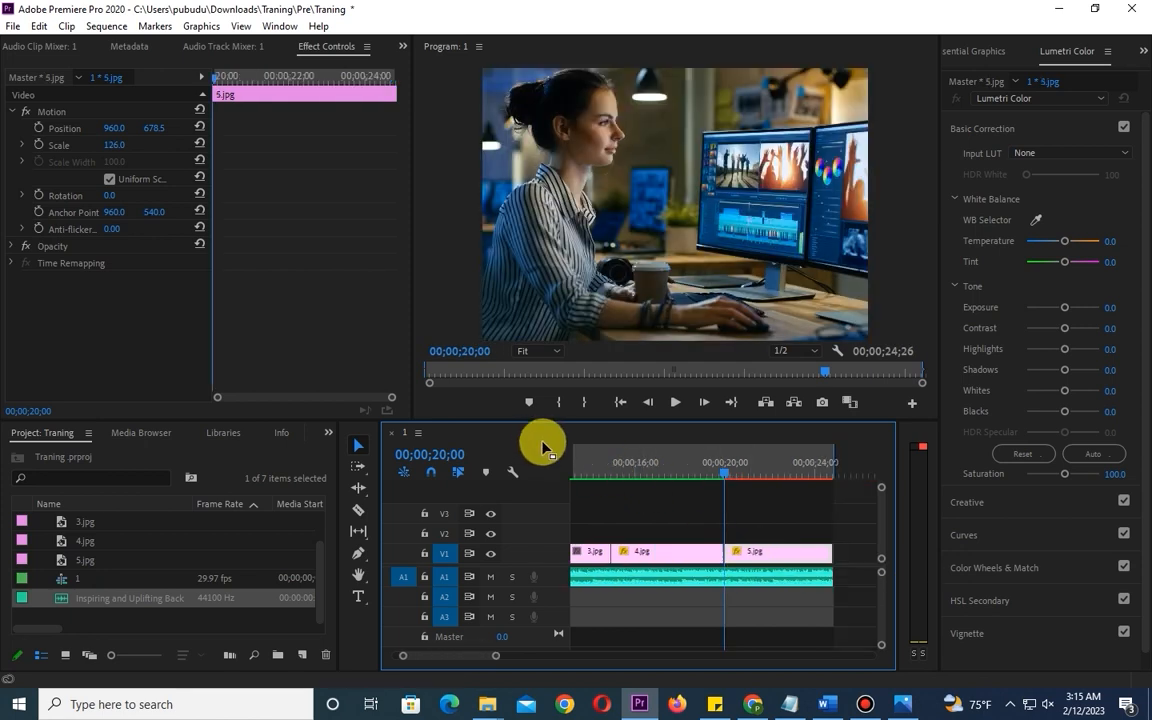
left_click(466, 351)
key("Delete")
type("5")
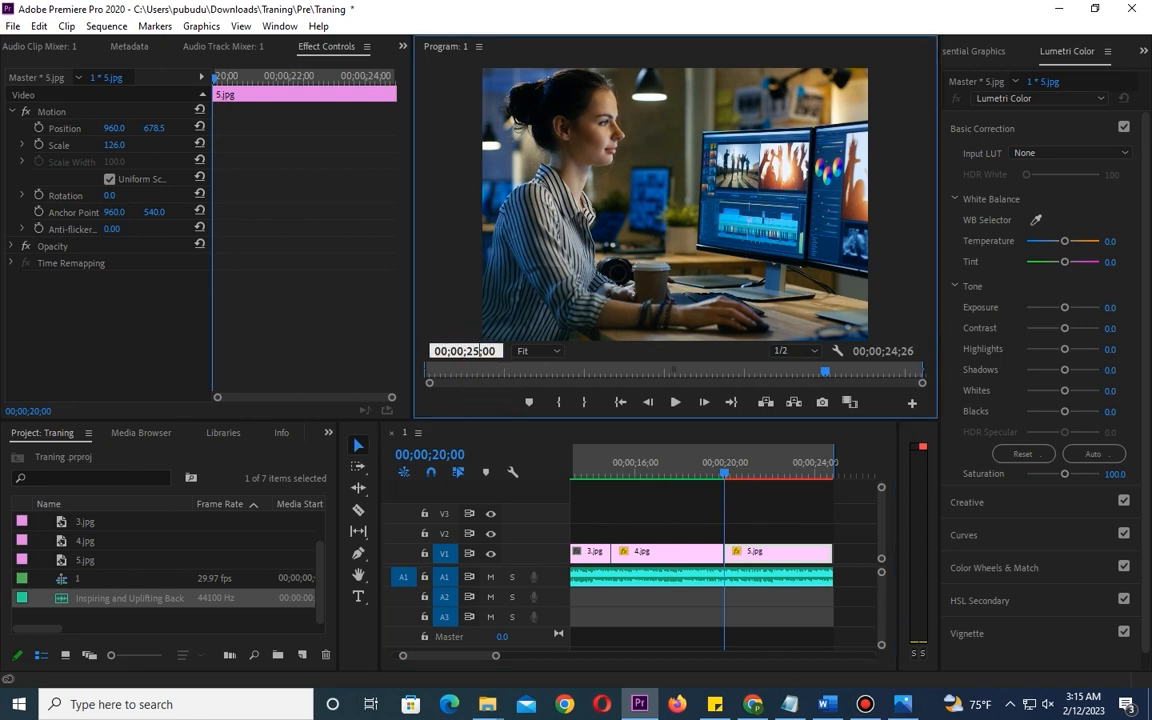
key("Return")
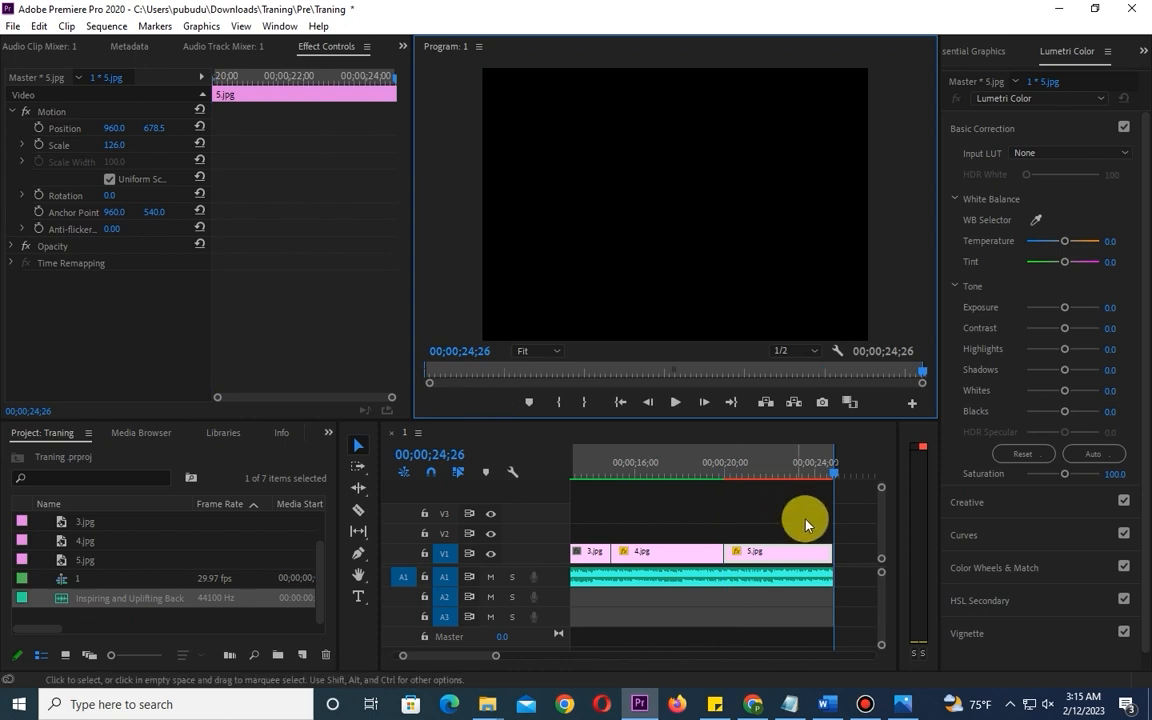
key("equal")
key("equal")
key("equal")
key("equal")
key("equal")
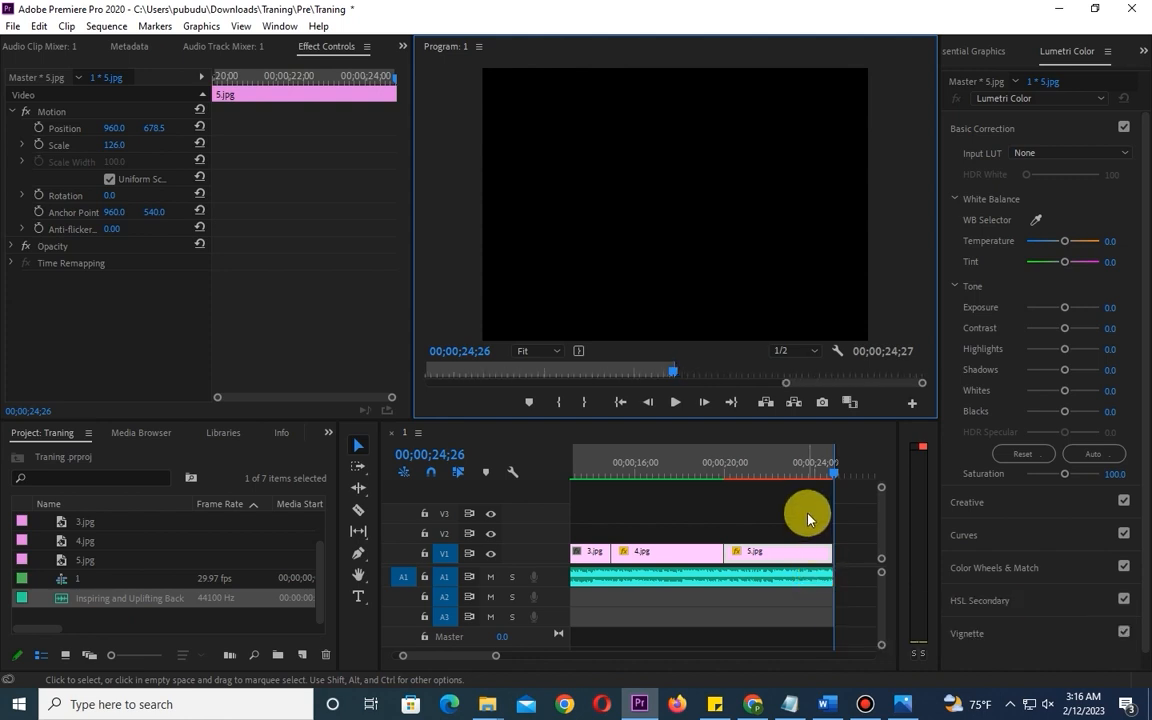
left_click(771, 563)
left_click(760, 622)
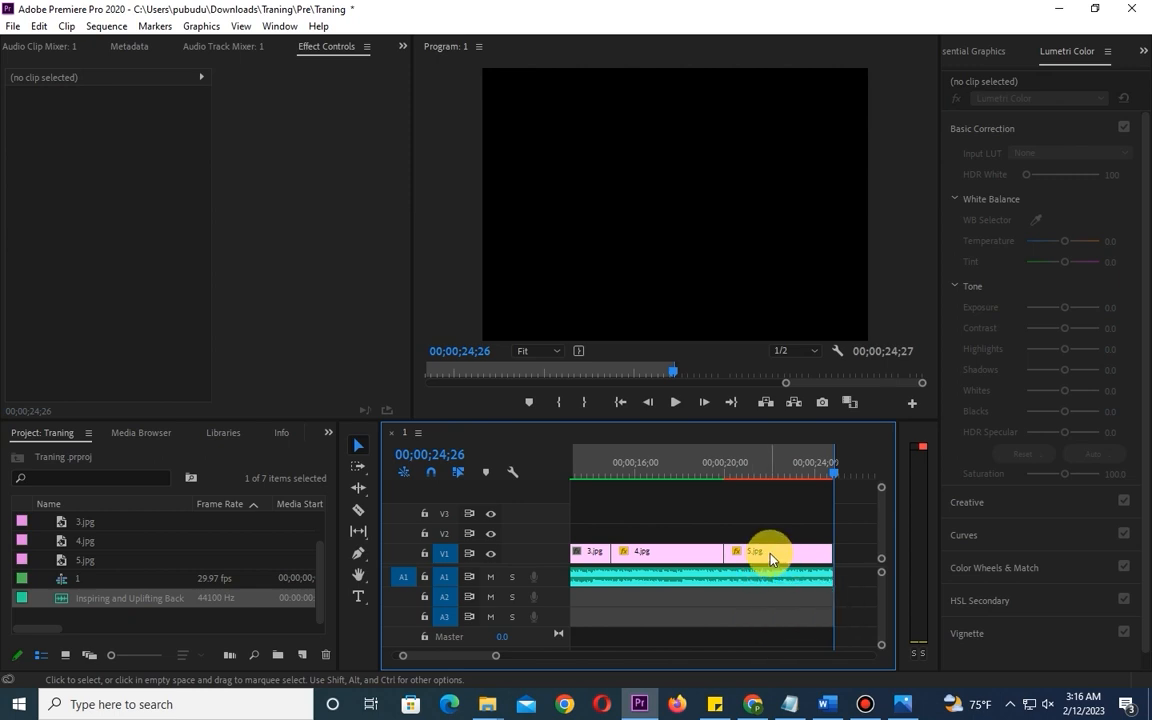
left_click(770, 558)
left_click(699, 561)
left_click(589, 560)
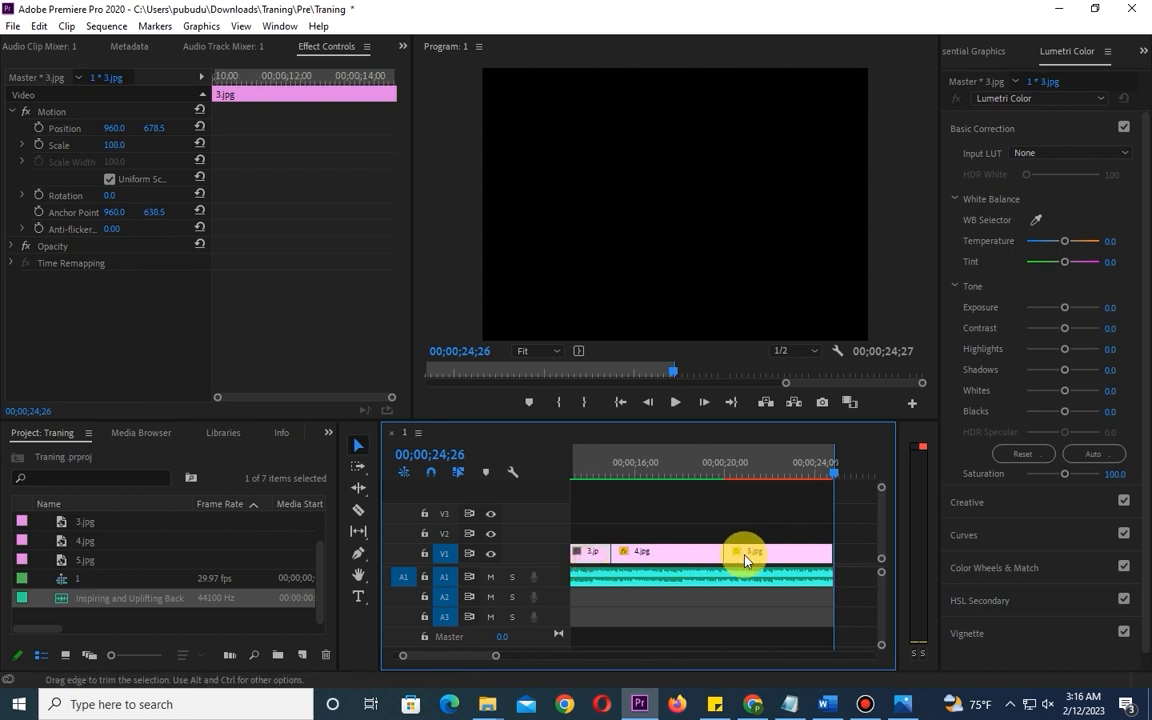
left_click(771, 556)
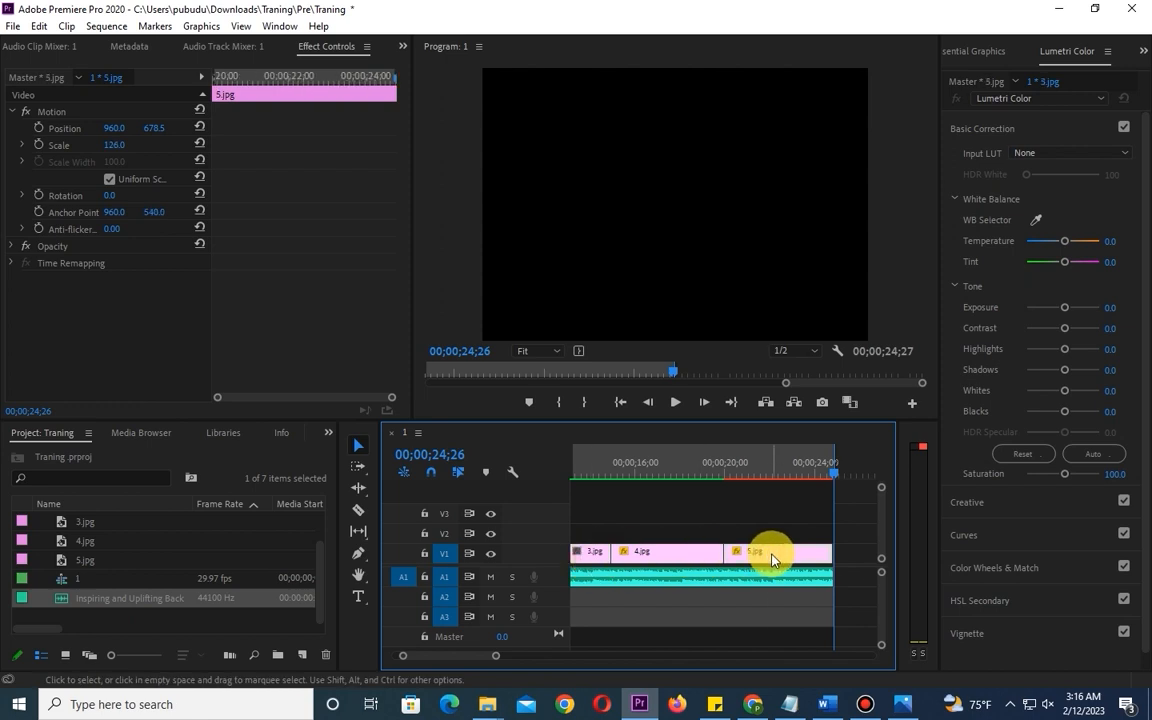
- Return the playhead to the start of the sequence and render the sequence from In to Out
key("minus")
key("minus")
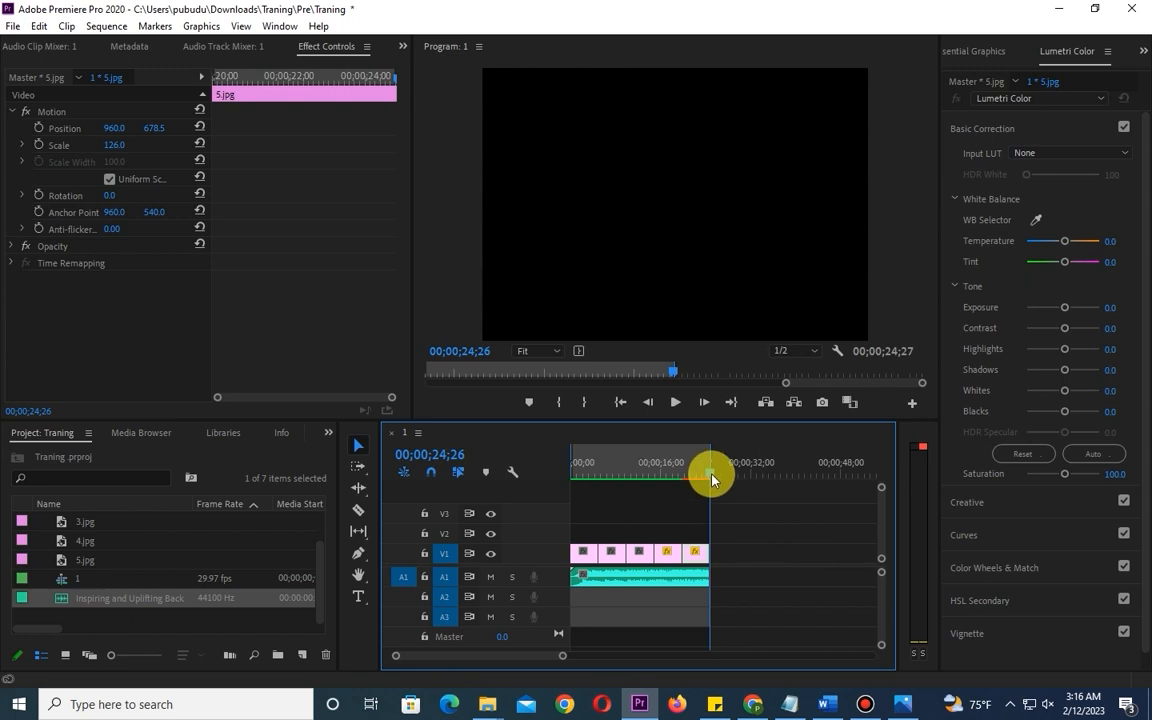
left_click_drag(712, 479, 463, 473)
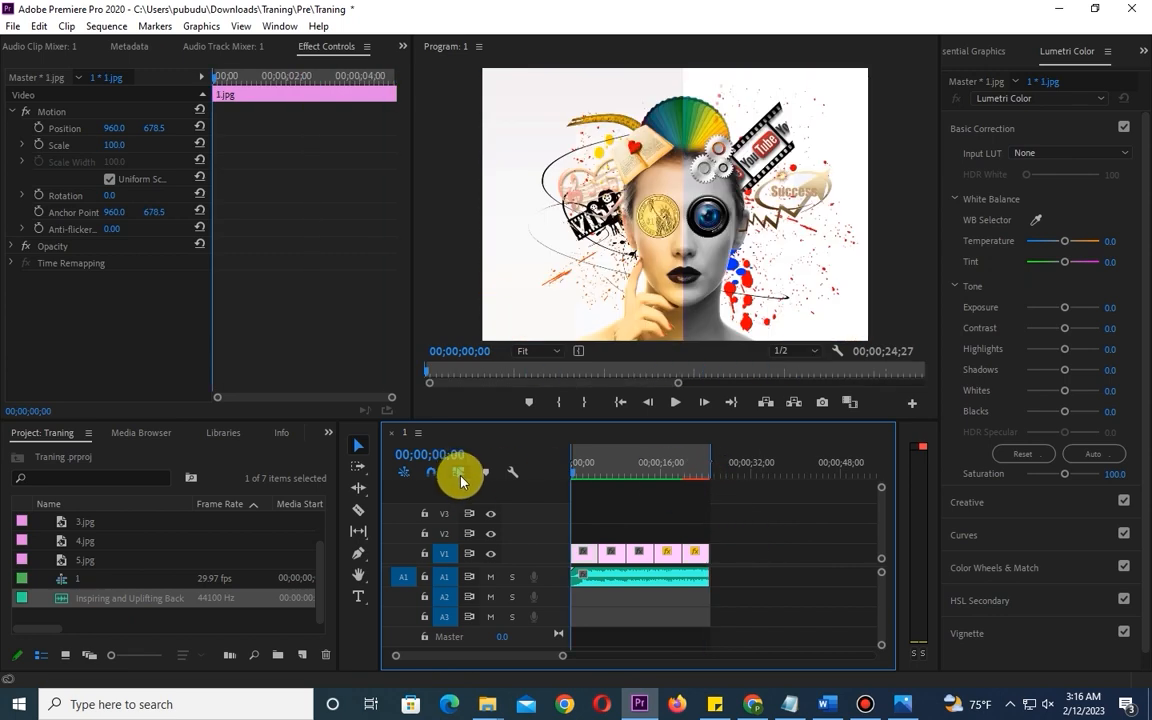
left_click(100, 27)
left_click(110, 85)
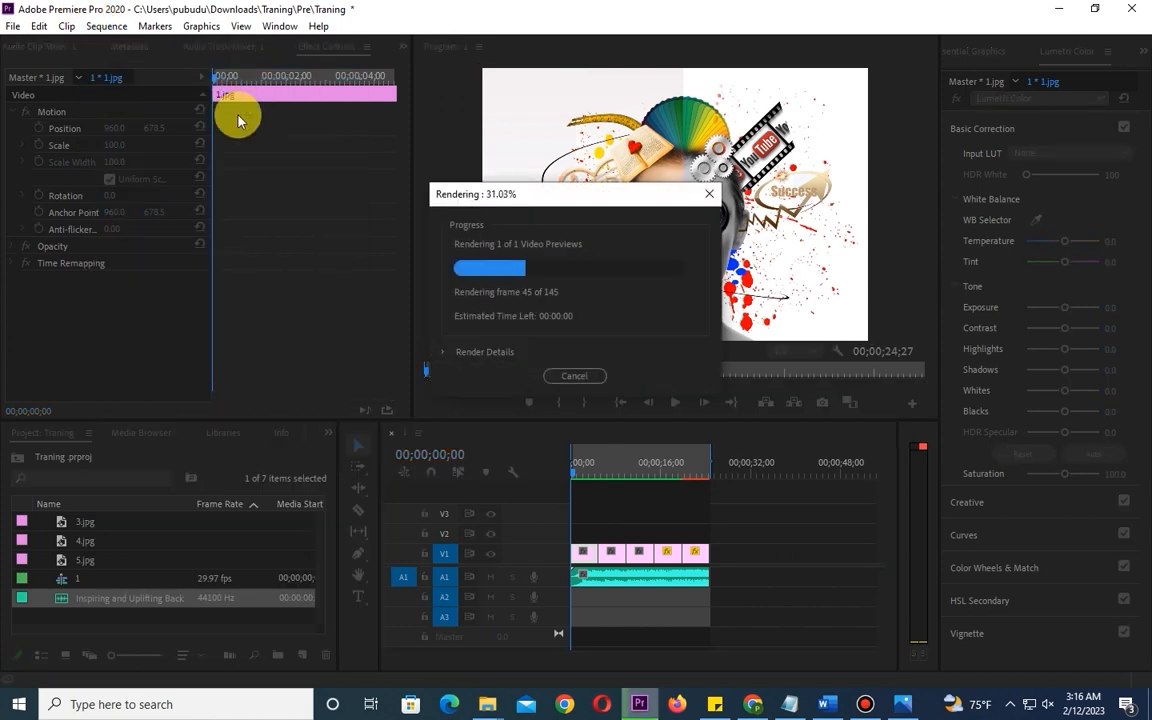
- Open the media export settings for the sequence
left_click(8, 27)
mouse_move(128, 508)
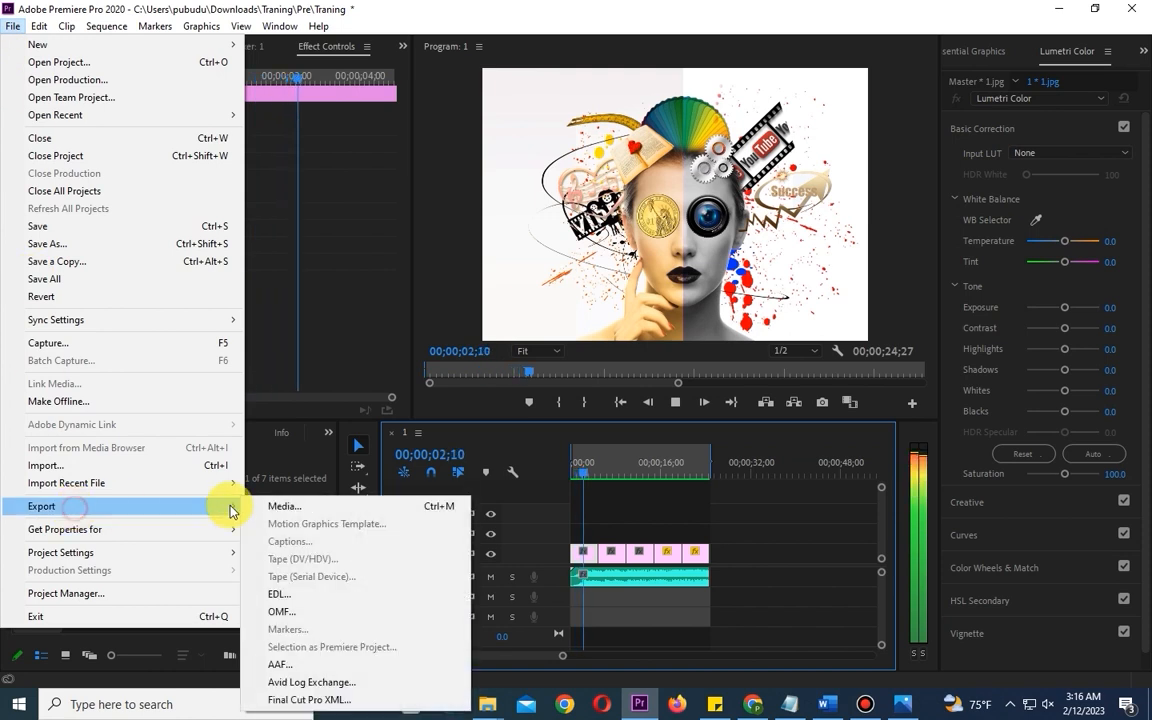
left_click(285, 510)
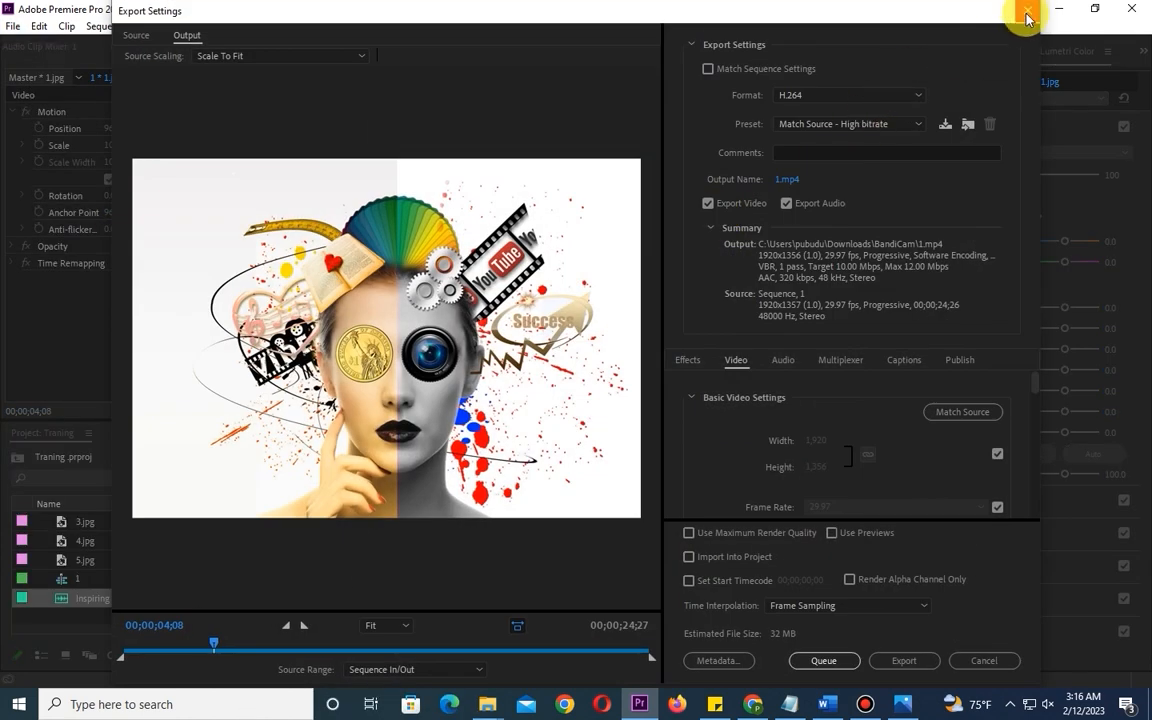
left_click(1026, 14)
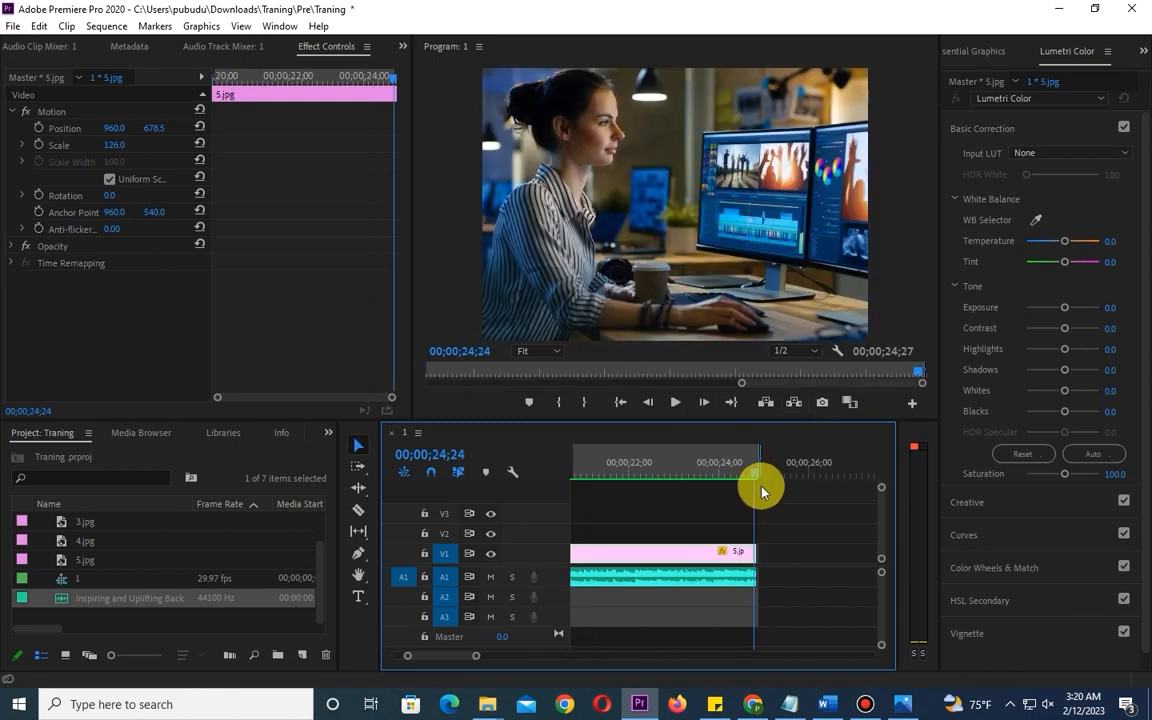
- Move the playhead to 00;00;25;21 and extend the end of the 5.jpg clip to meet it
left_click_drag(754, 478, 792, 481)
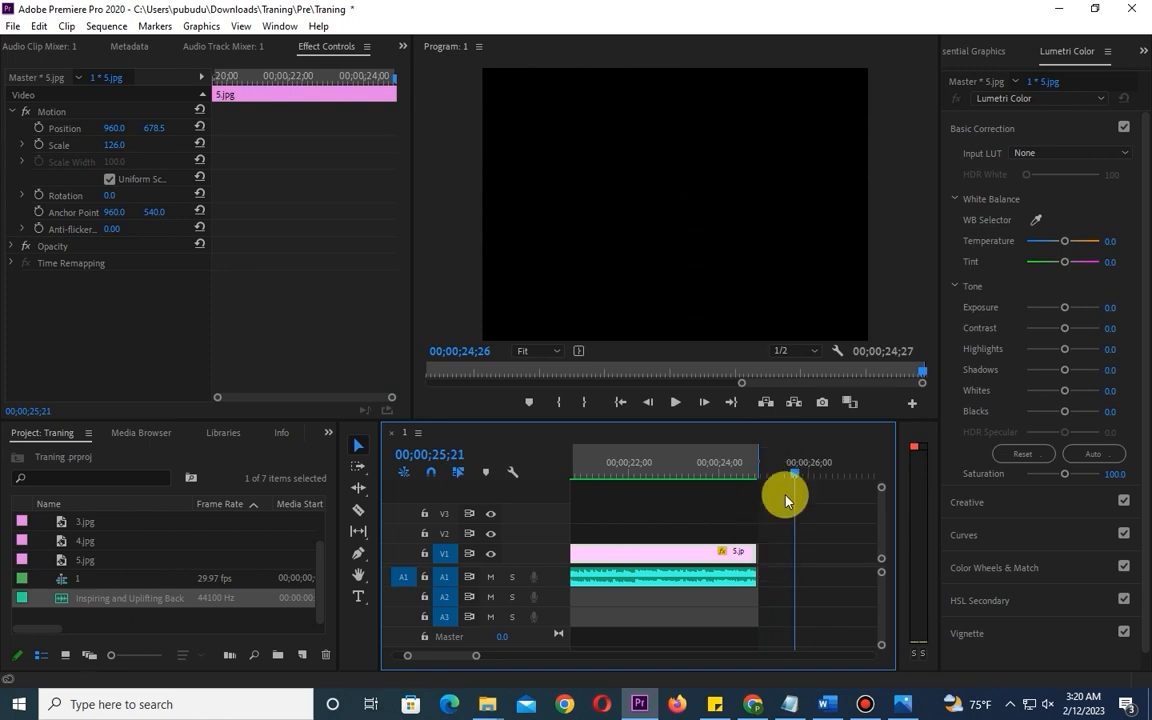
left_click(740, 601)
left_click(745, 577)
left_click(751, 552)
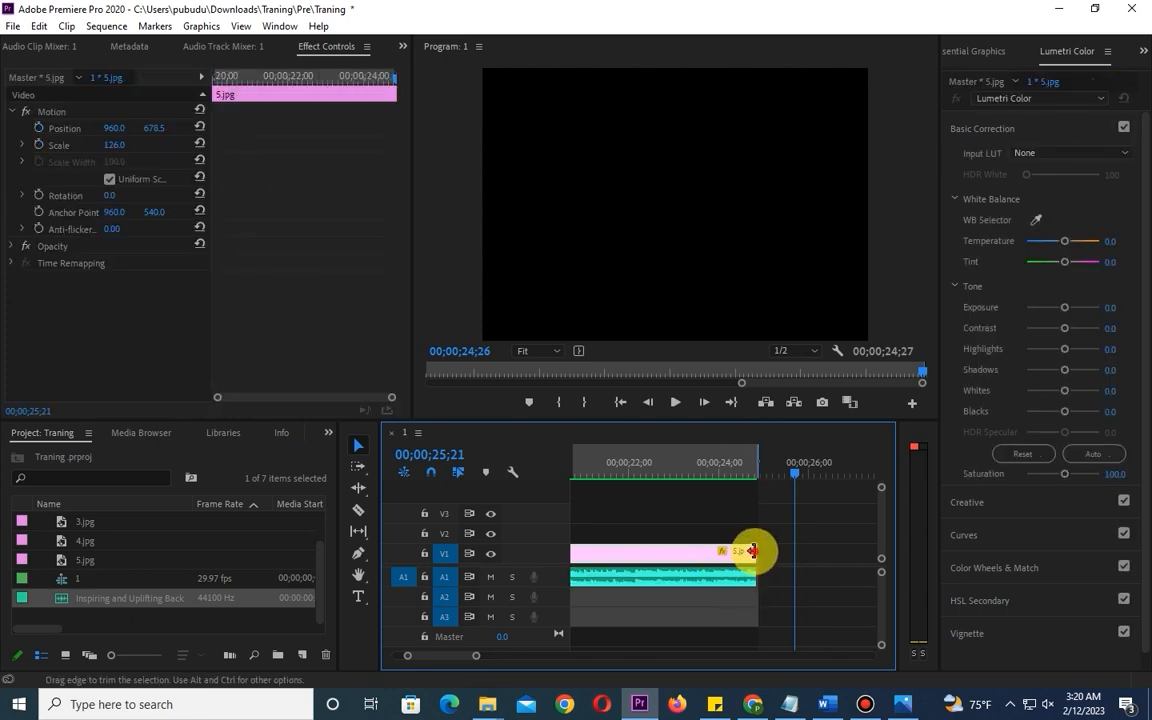
left_click_drag(751, 552, 792, 551)
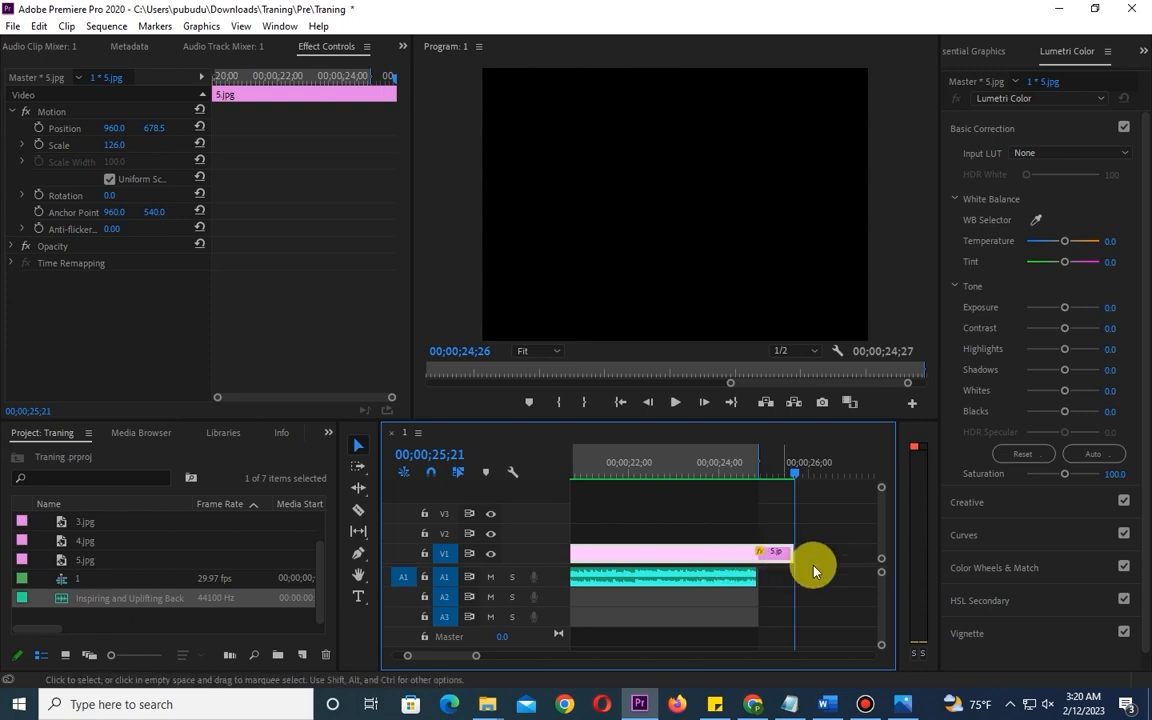
- Extend the end of the background music clip on A1 to the playhead and mark the sequence's Out point there
left_click(727, 587)
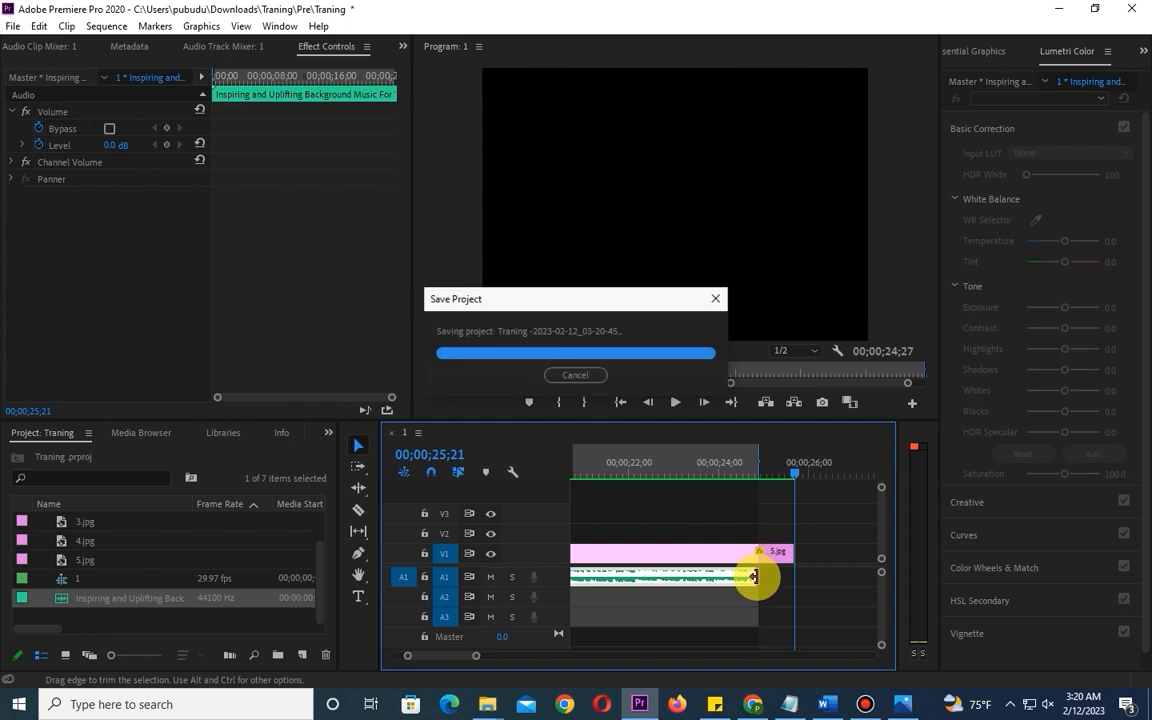
left_click_drag(766, 577, 791, 577)
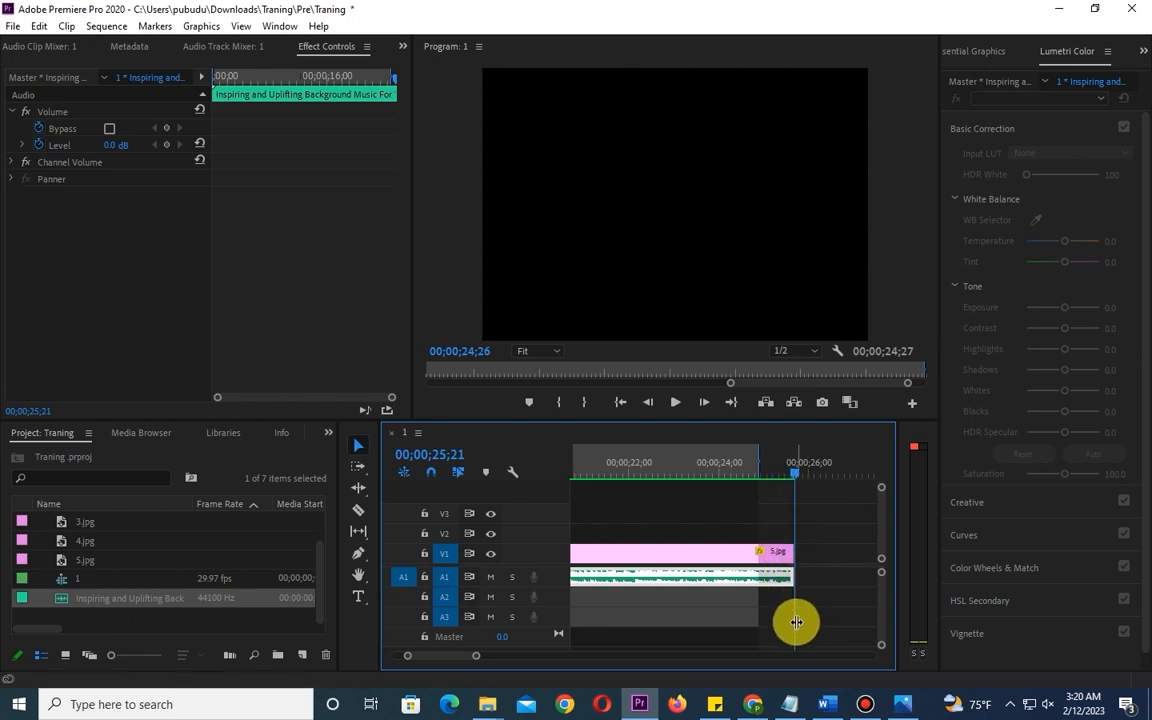
key("o")
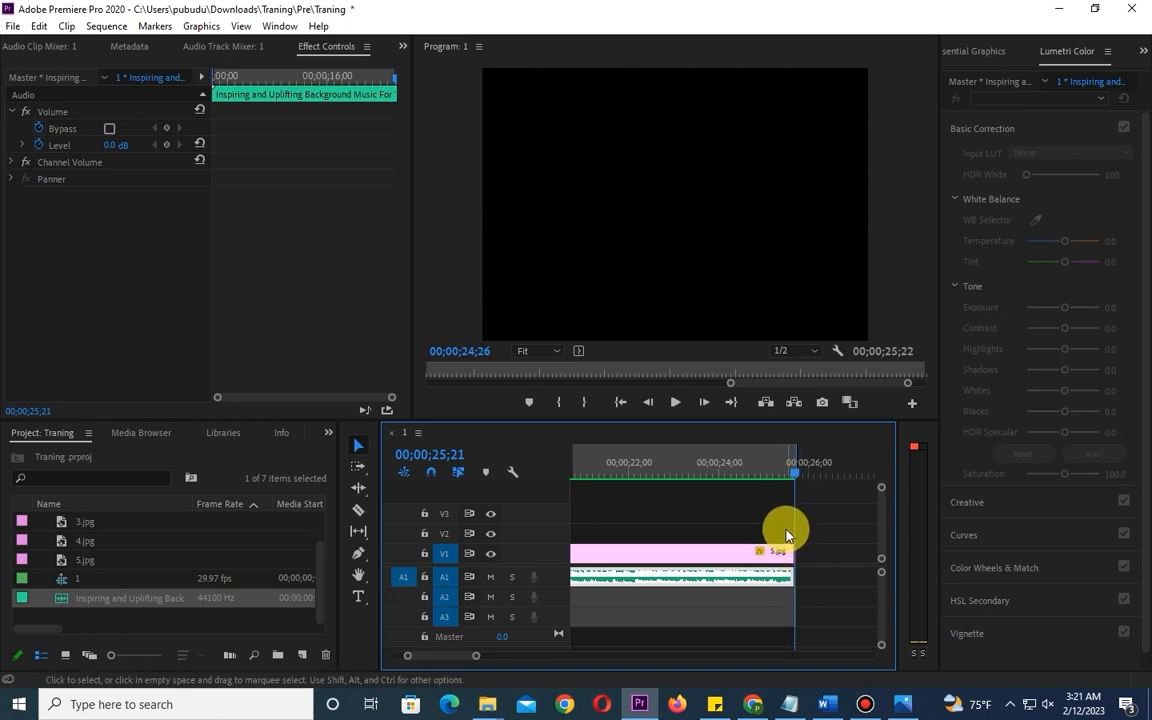
- Return the playhead to the start, unmute the system sound, and play the sequence into the 3.jpg clip before stopping playback
left_click(758, 548)
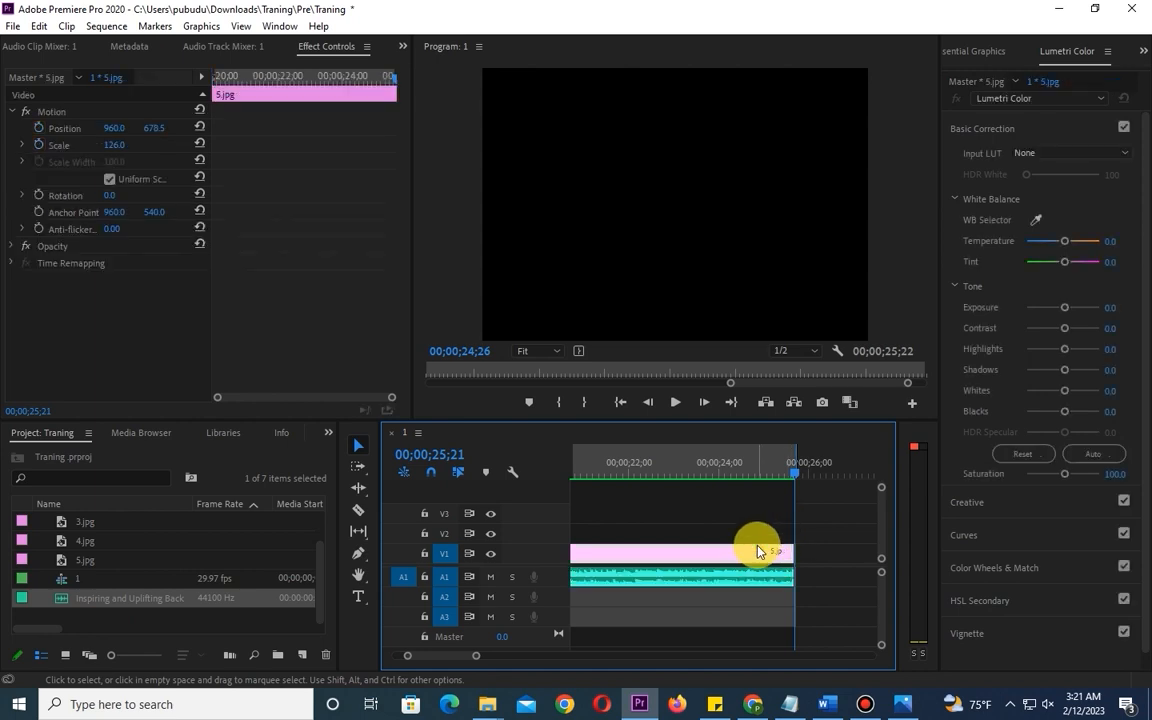
key("minus")
key("minus")
key("minus")
key("minus")
key("minus")
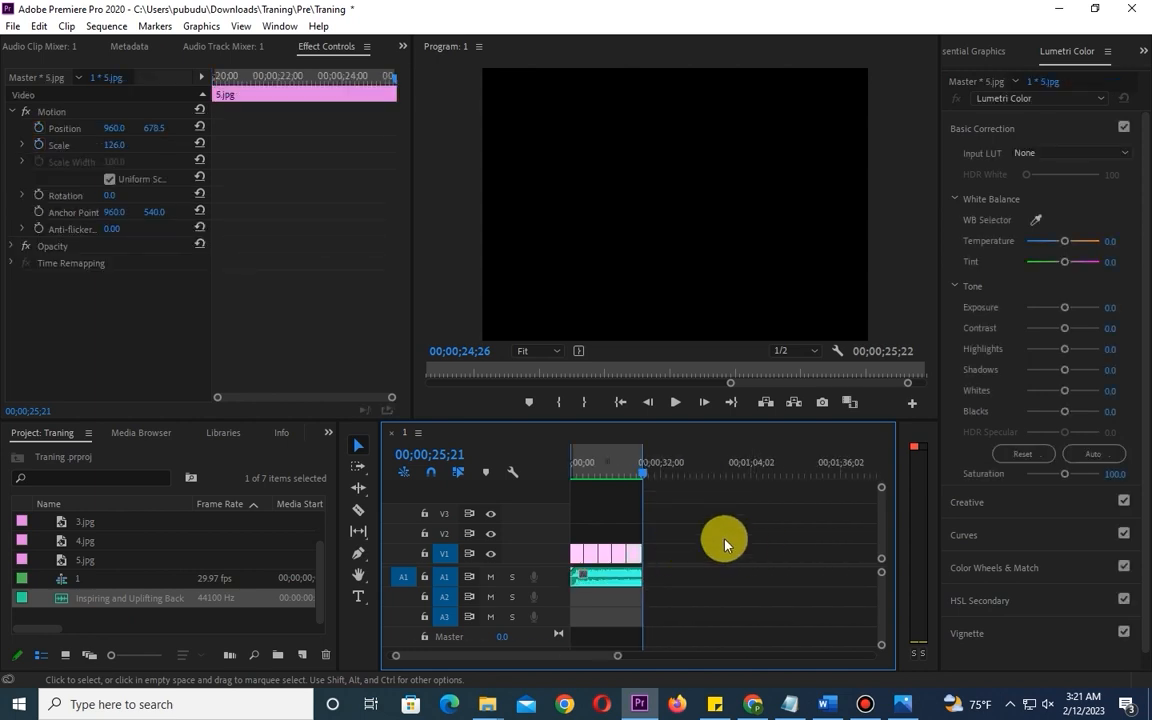
left_click_drag(606, 470, 540, 477)
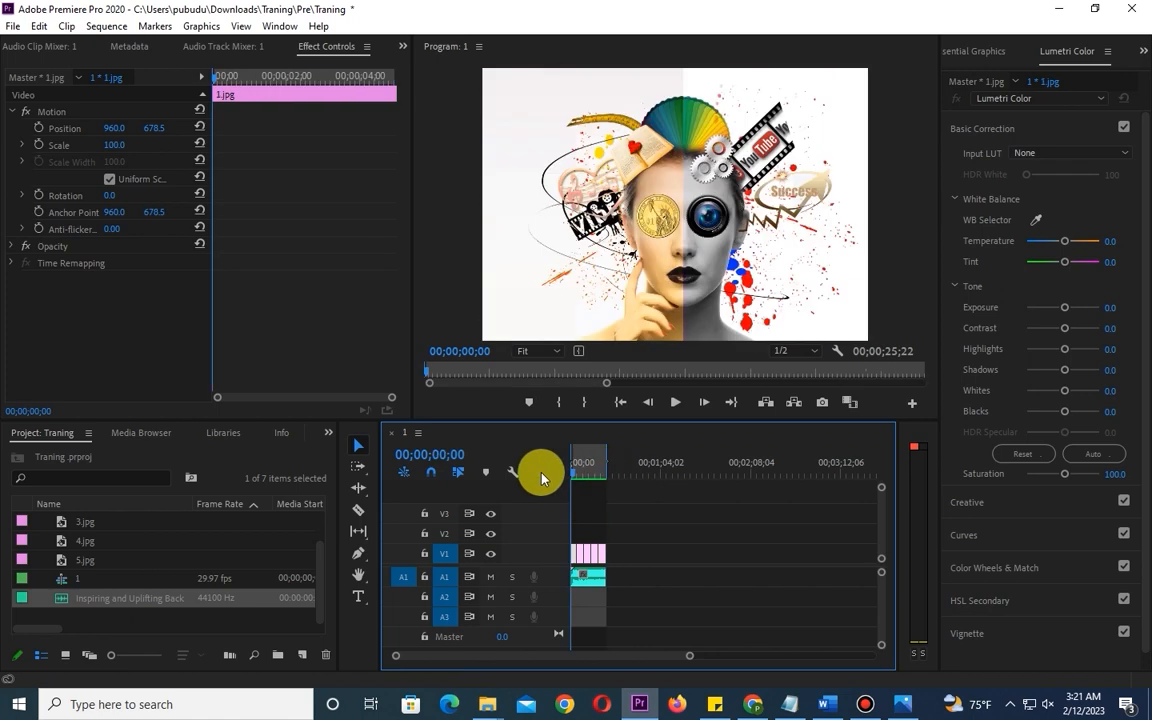
left_click(1048, 704)
left_click(983, 668)
left_click(675, 402)
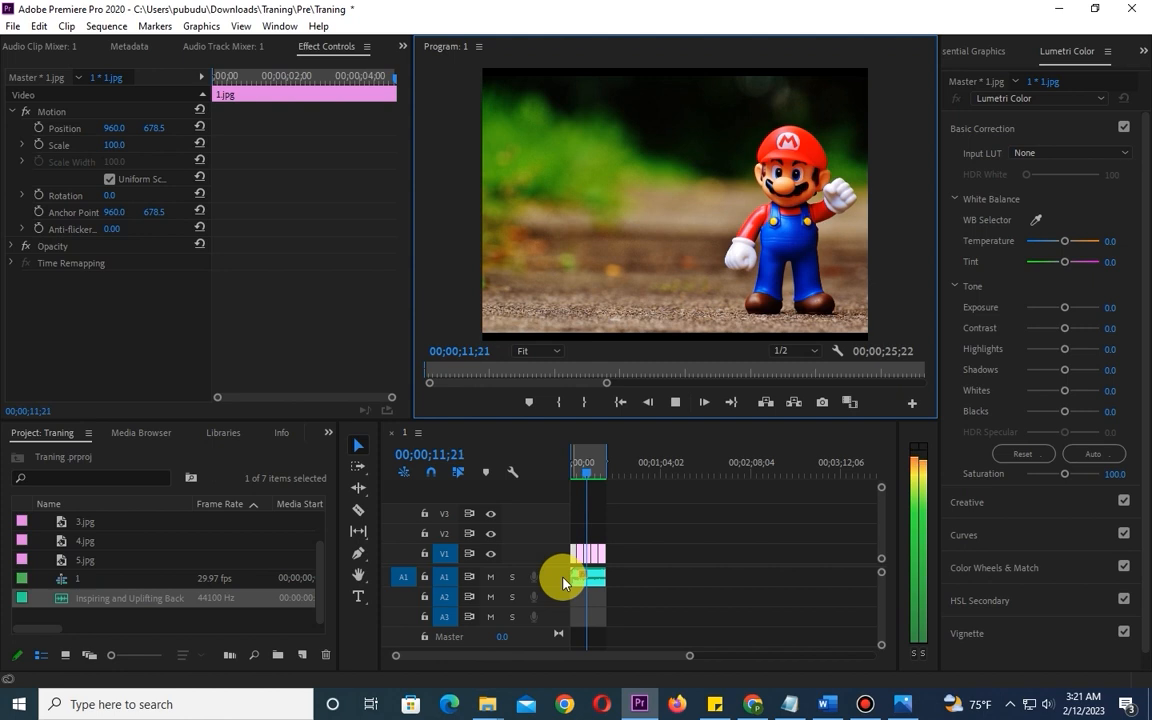
key("space")
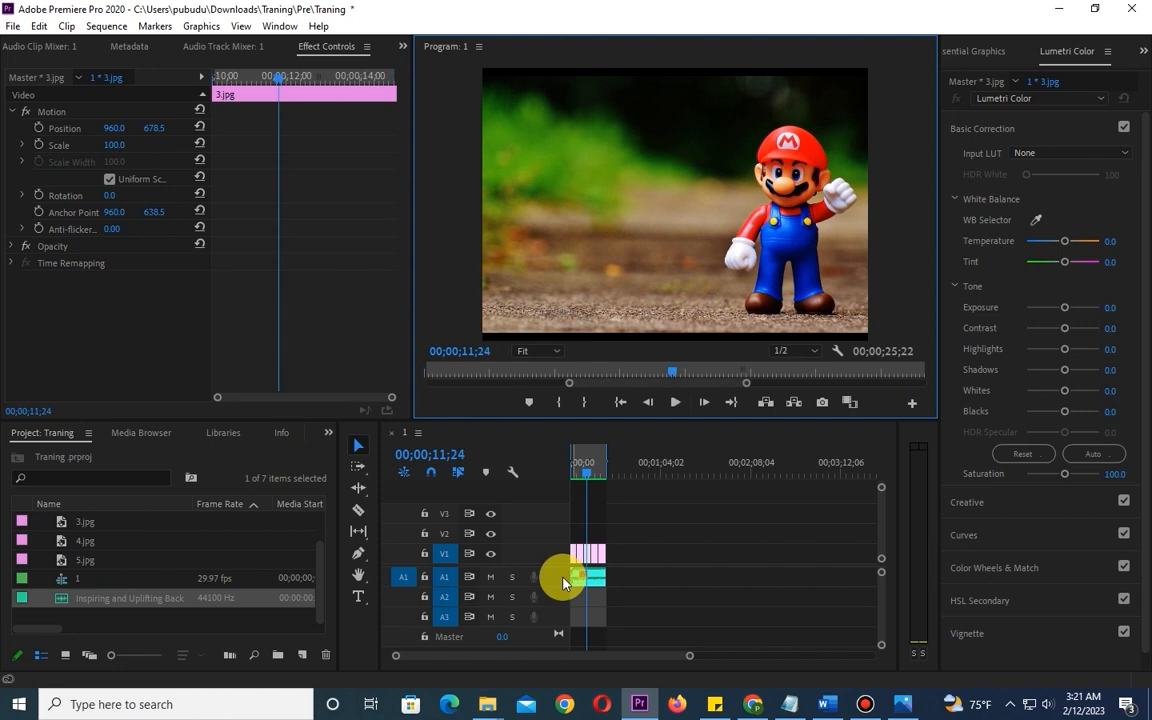